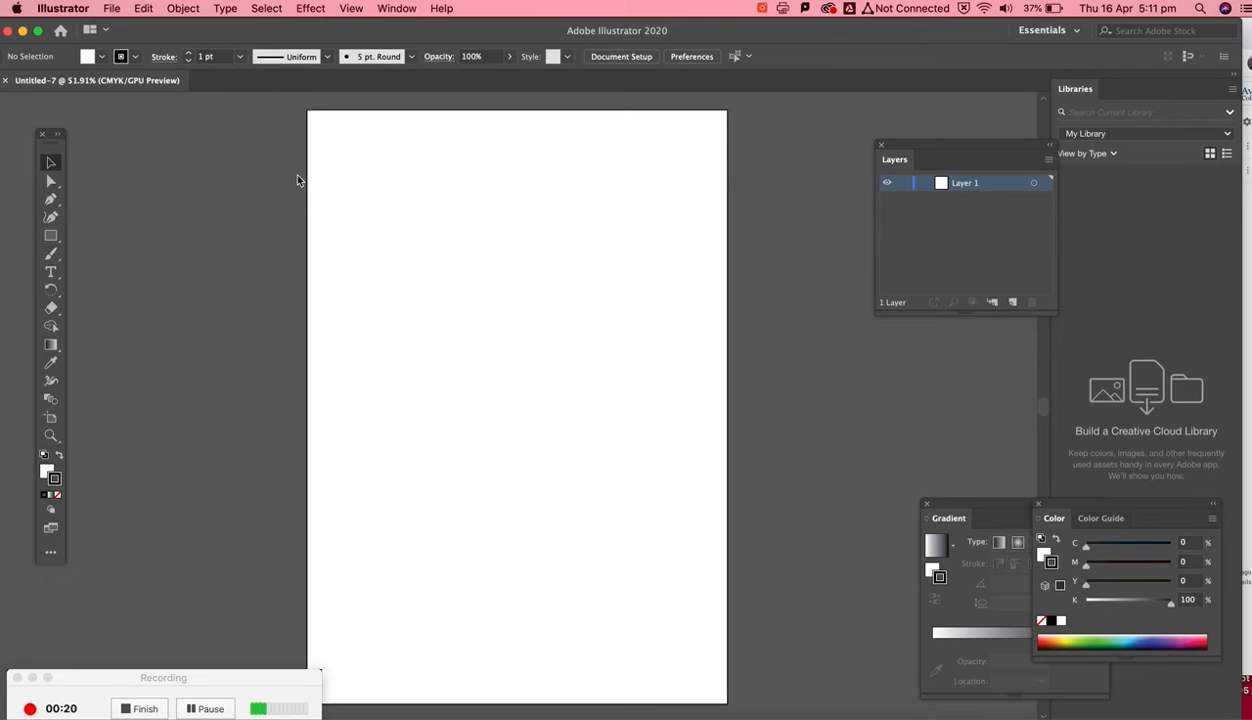
- Show the rulers around the document
{"action": "key", "text": "super+r"}
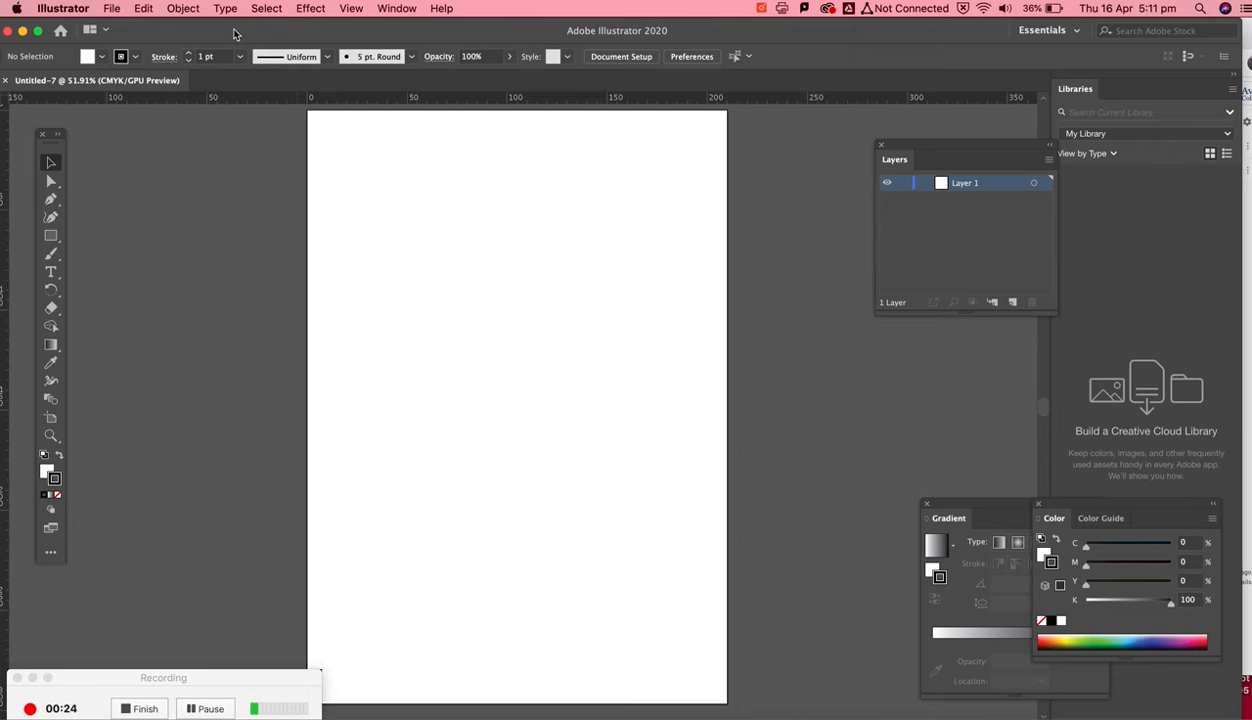
{"action": "left_click", "coordinate": [396, 8]}
{"action": "mouse_move", "coordinate": [351, 8]}
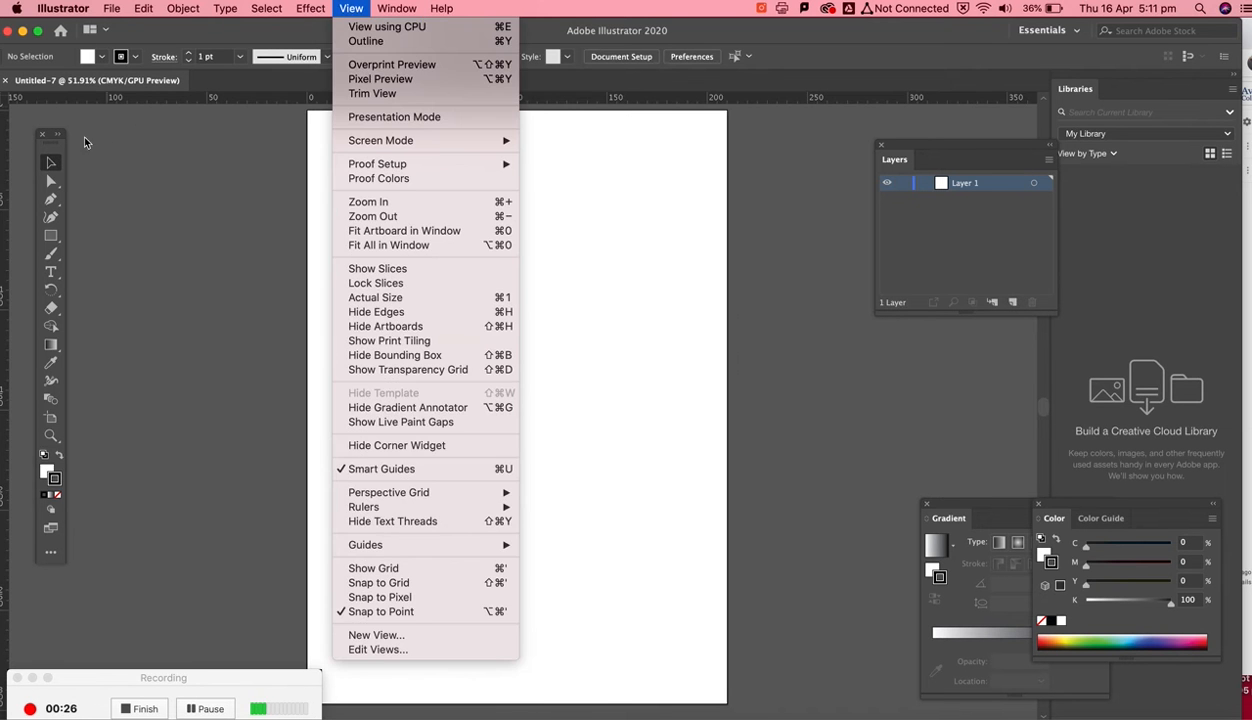
{"action": "left_click", "coordinate": [44, 139]}
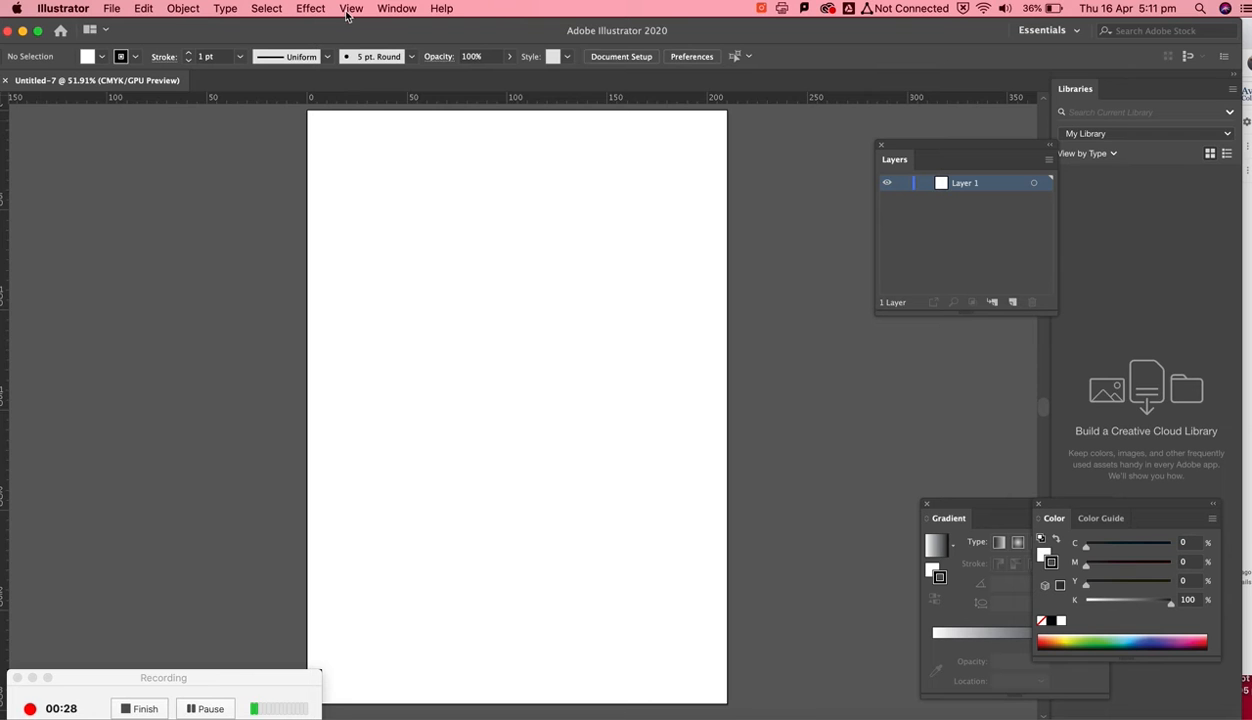
{"action": "left_click", "coordinate": [384, 10]}
{"action": "mouse_move", "coordinate": [563, 168]}
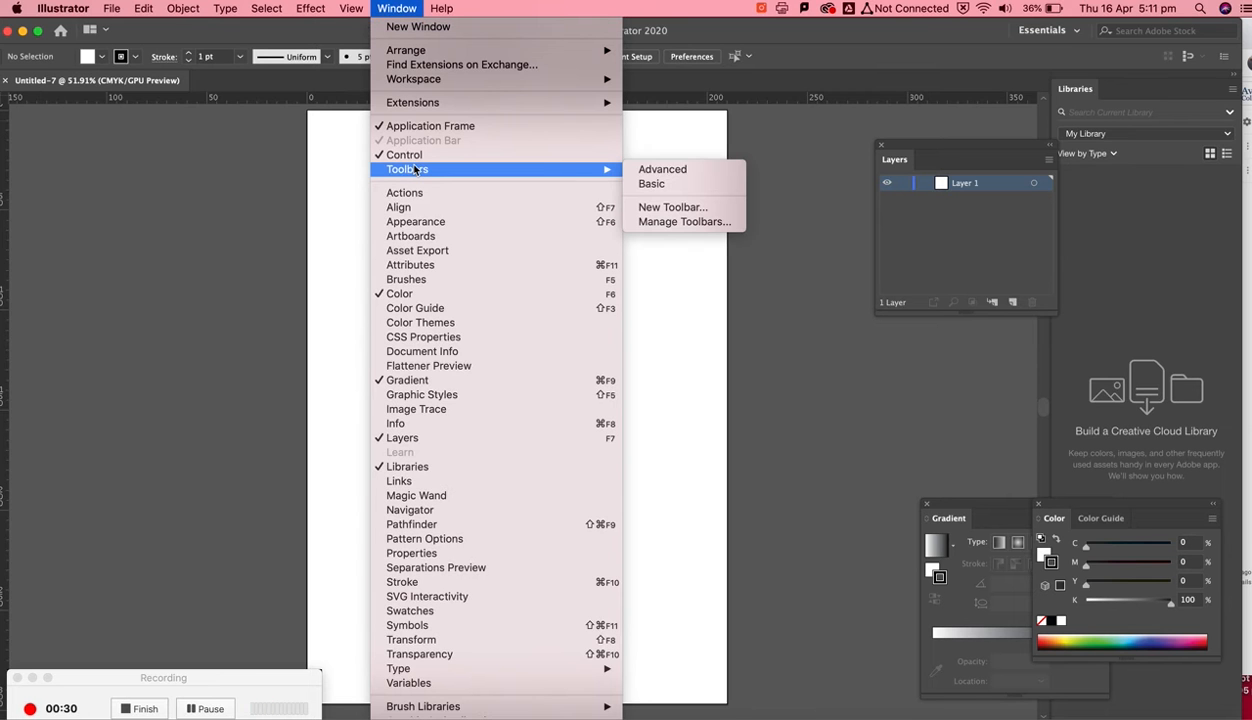
{"action": "left_click", "coordinate": [651, 184]}
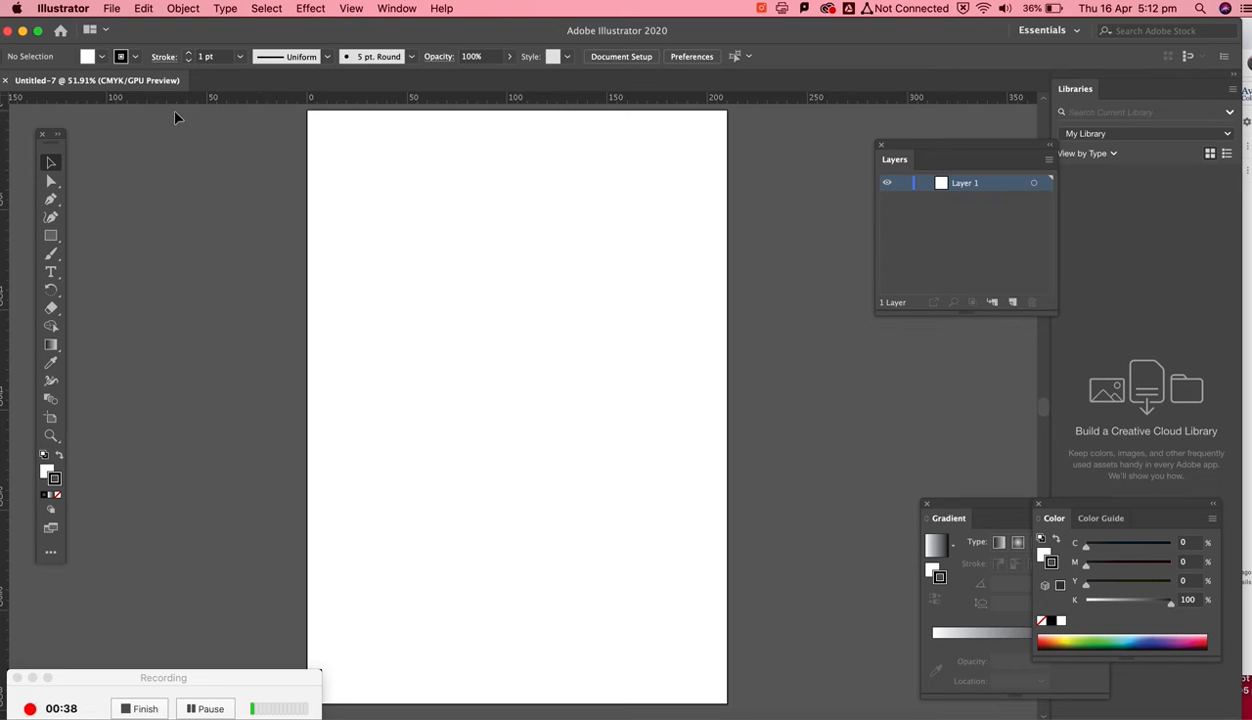
{"action": "left_click_drag", "start_coordinate": [135, 36], "coordinate": [155, 36]}
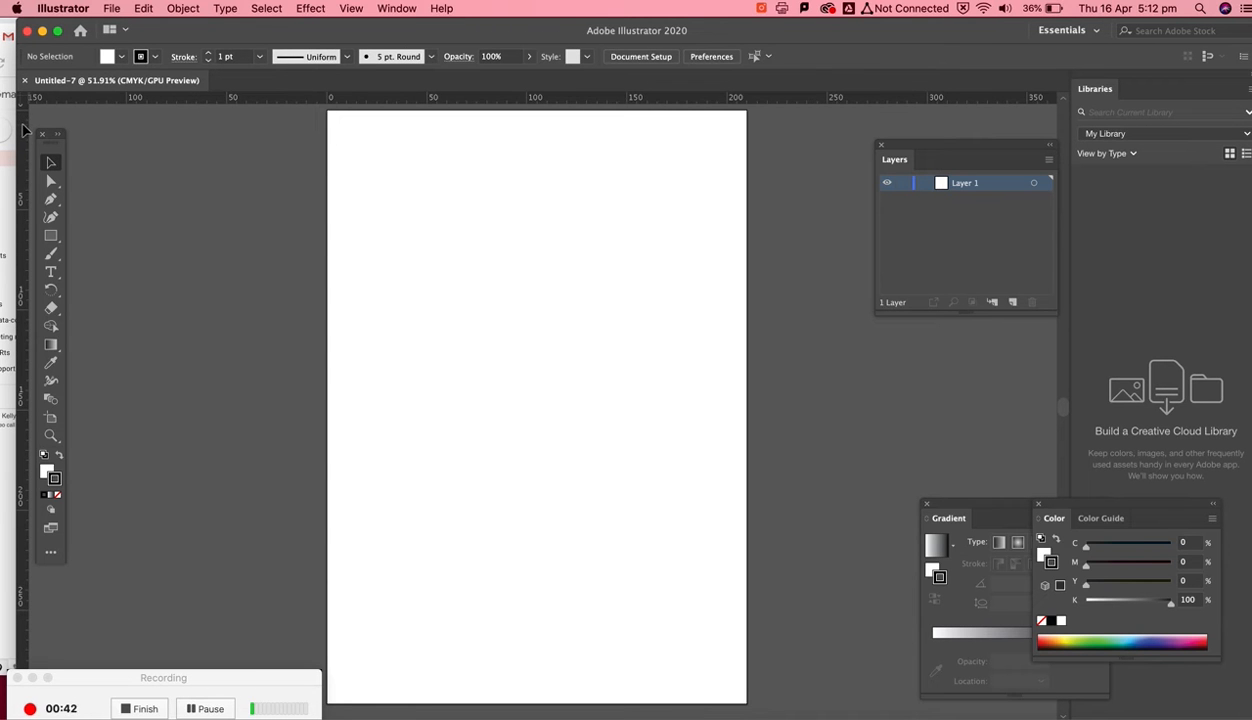
- Drag guides from the rulers onto the artboard's top, bottom and side margins
{"action": "mouse_move", "coordinate": [310, 140]}
{"action": "left_mouse_down"}
{"action": "mouse_move", "coordinate": [461, 137]}
{"action": "mouse_move", "coordinate": [338, 136]}
{"action": "mouse_move", "coordinate": [316, 120]}
{"action": "left_mouse_up"}
{"action": "left_click_drag", "start_coordinate": [22, 128], "coordinate": [738, 151]}
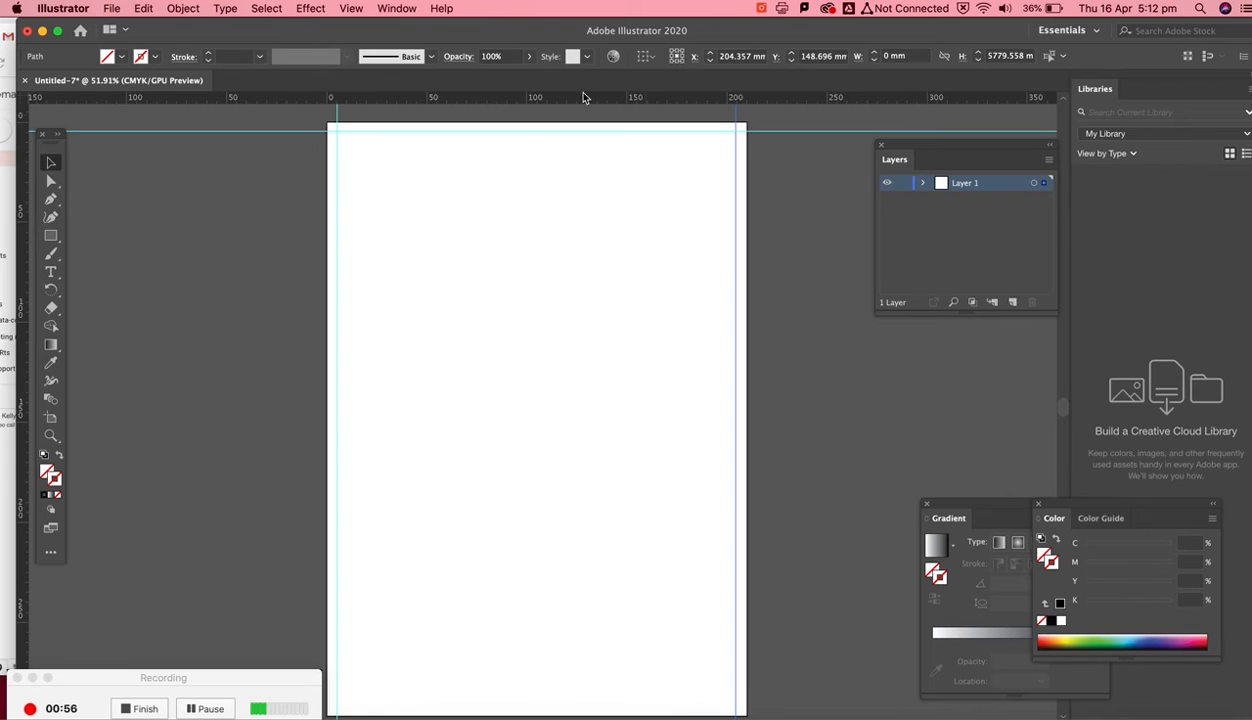
{"action": "left_click_drag", "start_coordinate": [580, 101], "coordinate": [521, 712]}
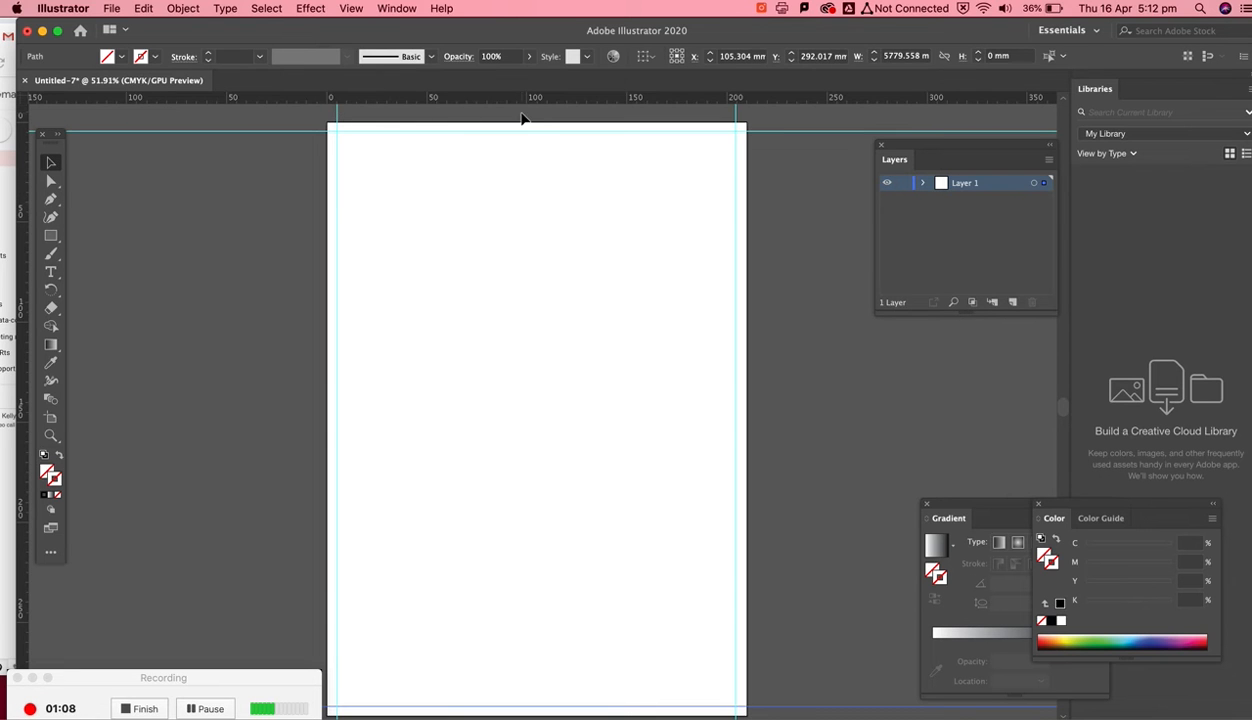
- Add three vertical guides near the artboard centre at about 100, 105 and 110 mm
{"action": "key", "text": "super+plus"}
{"action": "key", "text": "super+plus"}
{"action": "key", "text": "super+plus"}
{"action": "key", "text": "super+plus"}
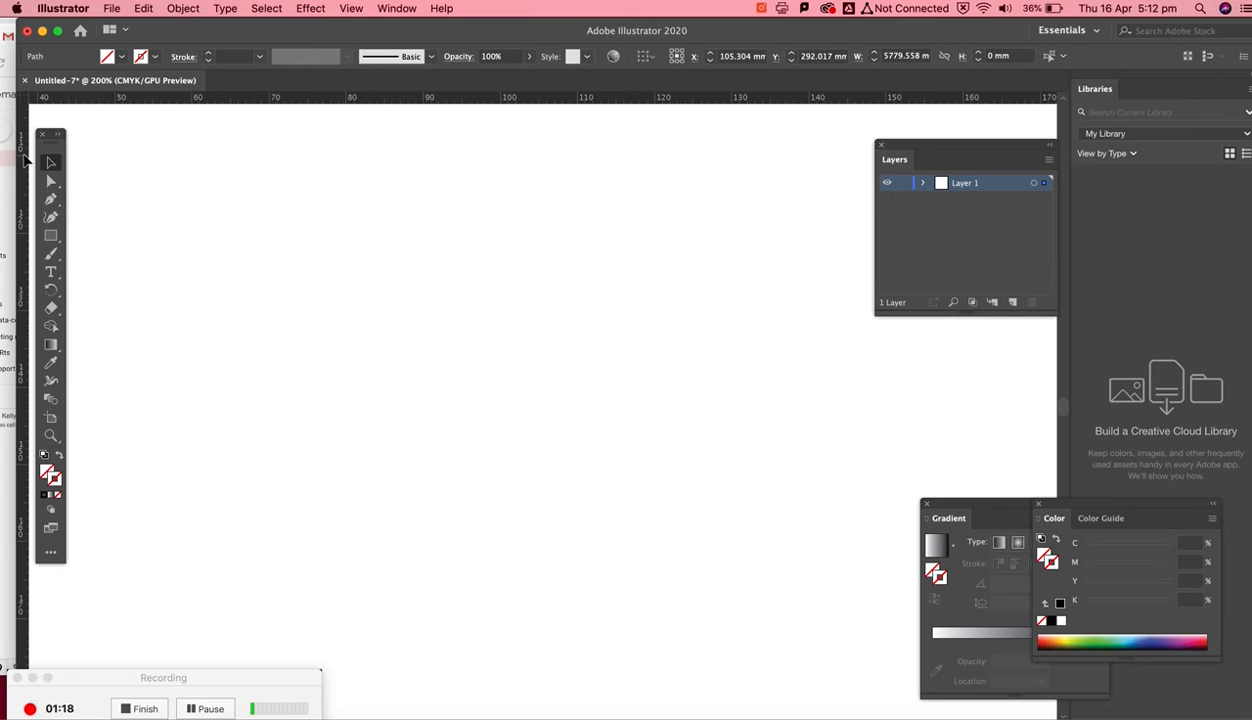
{"action": "left_click_drag", "start_coordinate": [25, 158], "coordinate": [539, 136]}
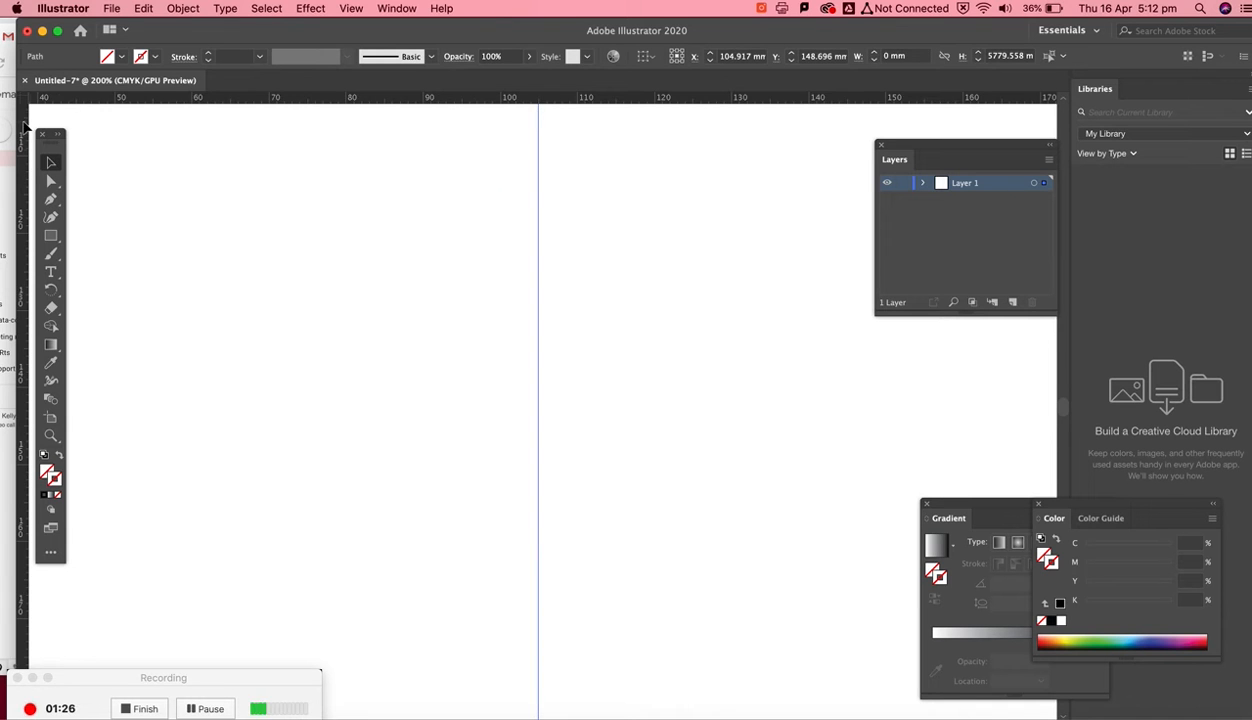
{"action": "left_click_drag", "start_coordinate": [24, 122], "coordinate": [502, 130]}
{"action": "left_click_drag", "start_coordinate": [21, 141], "coordinate": [578, 134]}
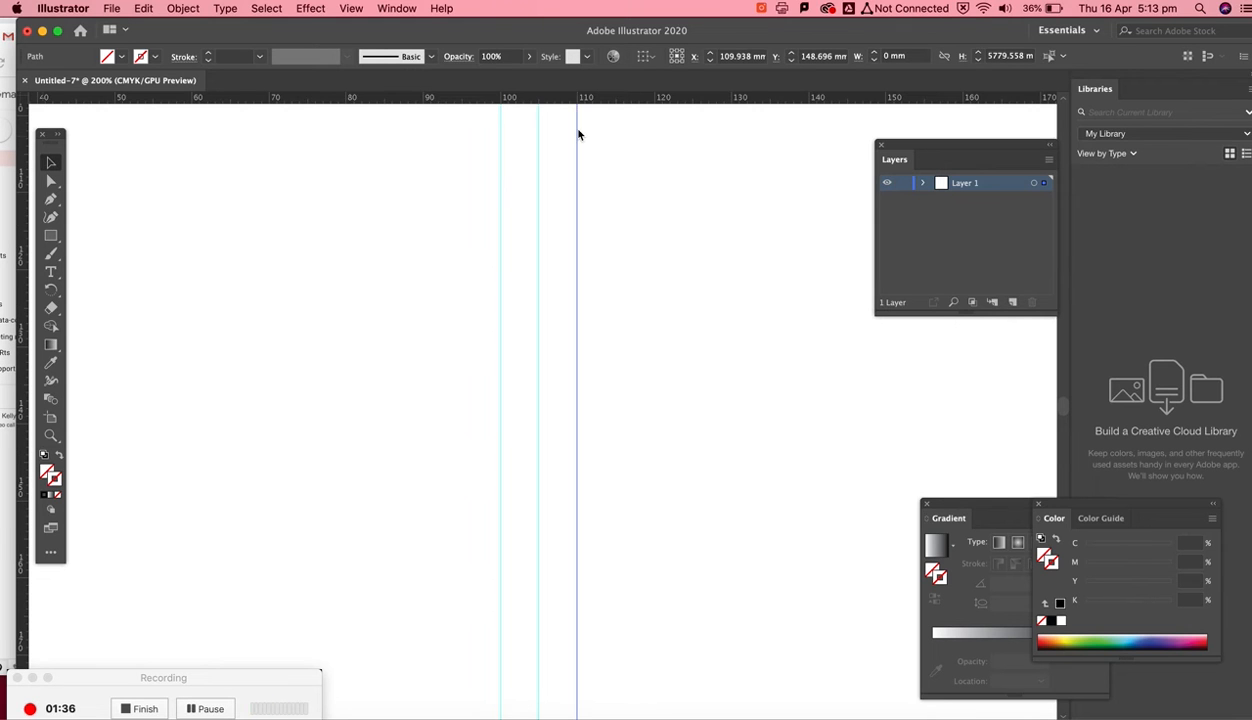
- Add a horizontal guide across the artboard at about 80 mm
{"action": "key", "text": "super+0"}
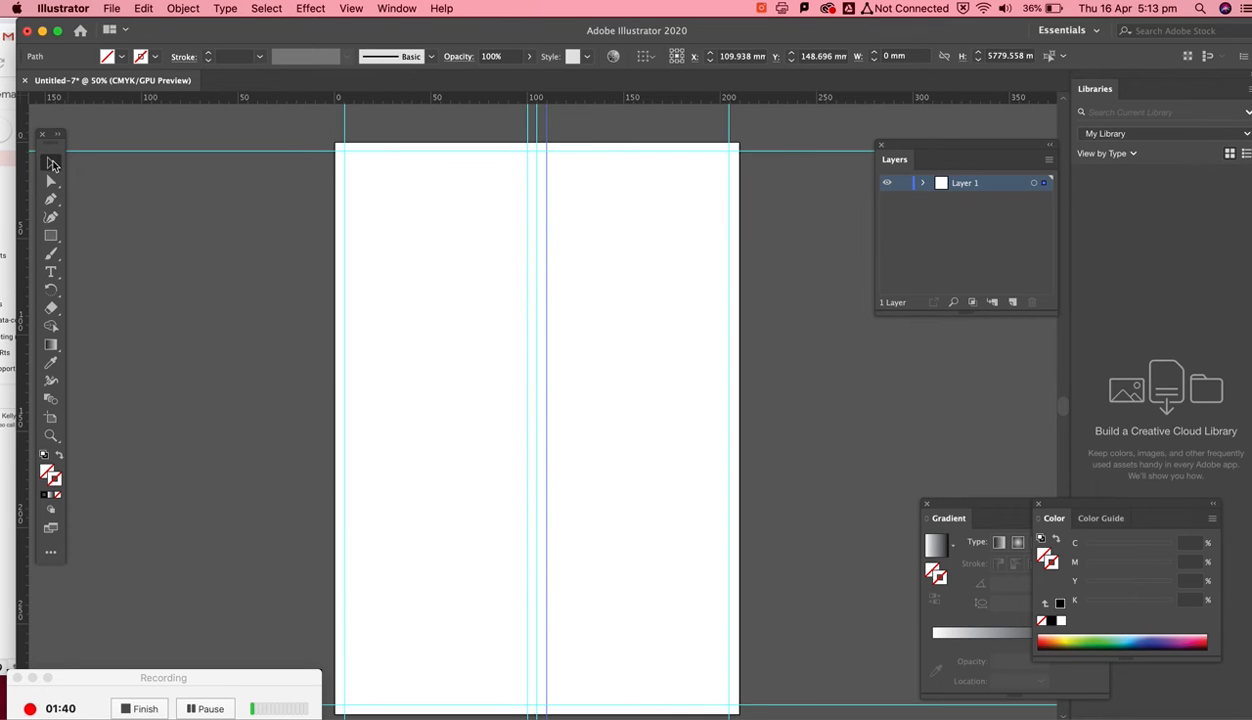
{"action": "left_click_drag", "start_coordinate": [356, 97], "coordinate": [372, 297]}
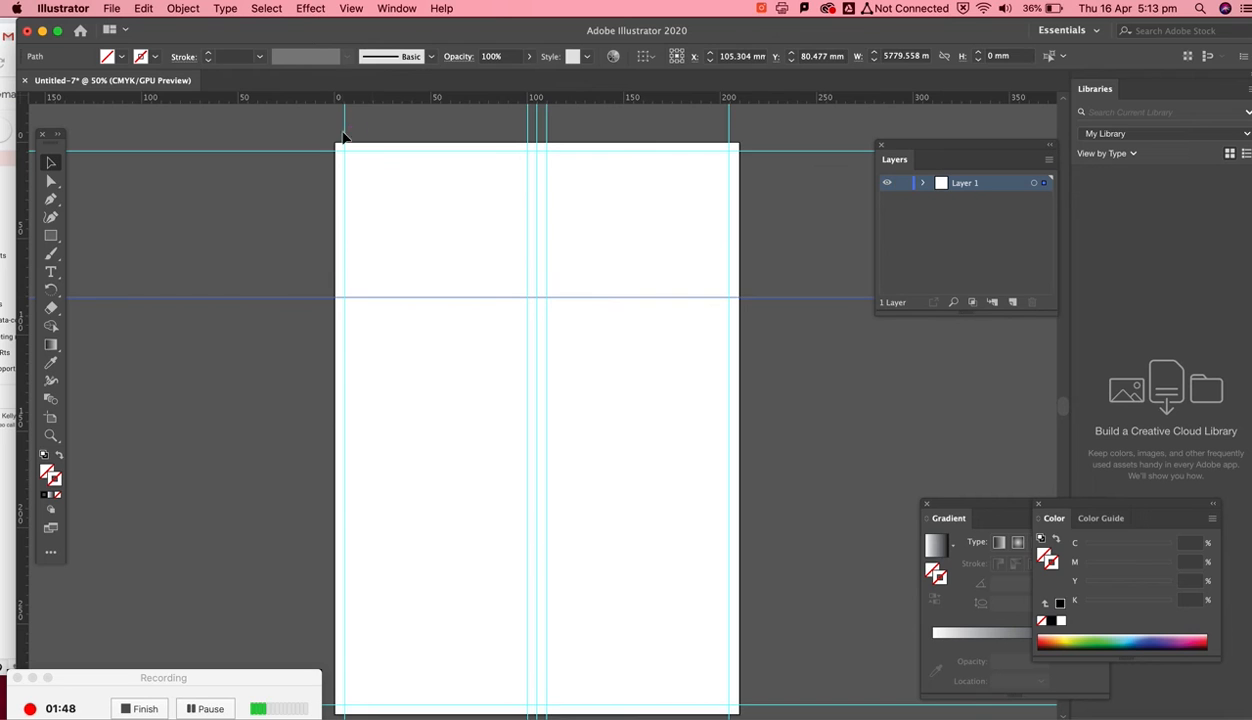
- Create point text near the artboard's top left reading Hotel, Chadstone and Menue on three lines
{"action": "left_click", "coordinate": [60, 273]}
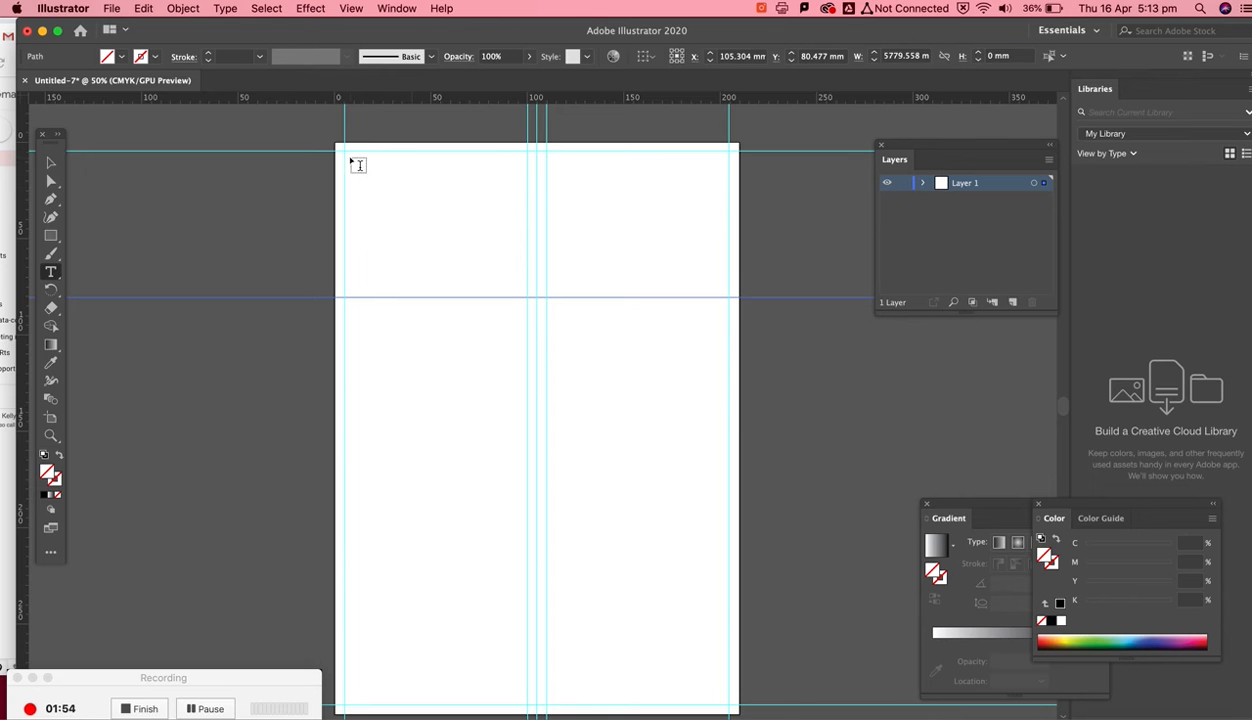
{"action": "left_click", "coordinate": [410, 234]}
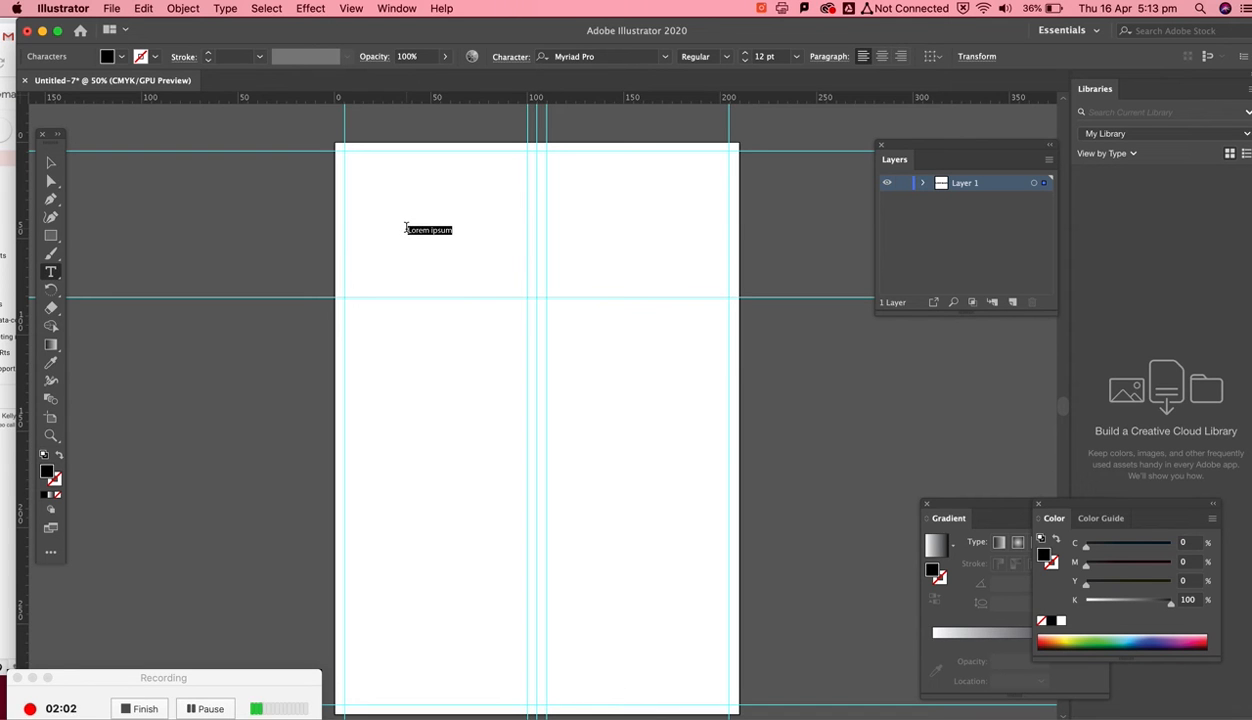
{"action": "type", "text": "Hotel"}
{"action": "key", "text": "Return"}
{"action": "type", "text": "Chadstone"}
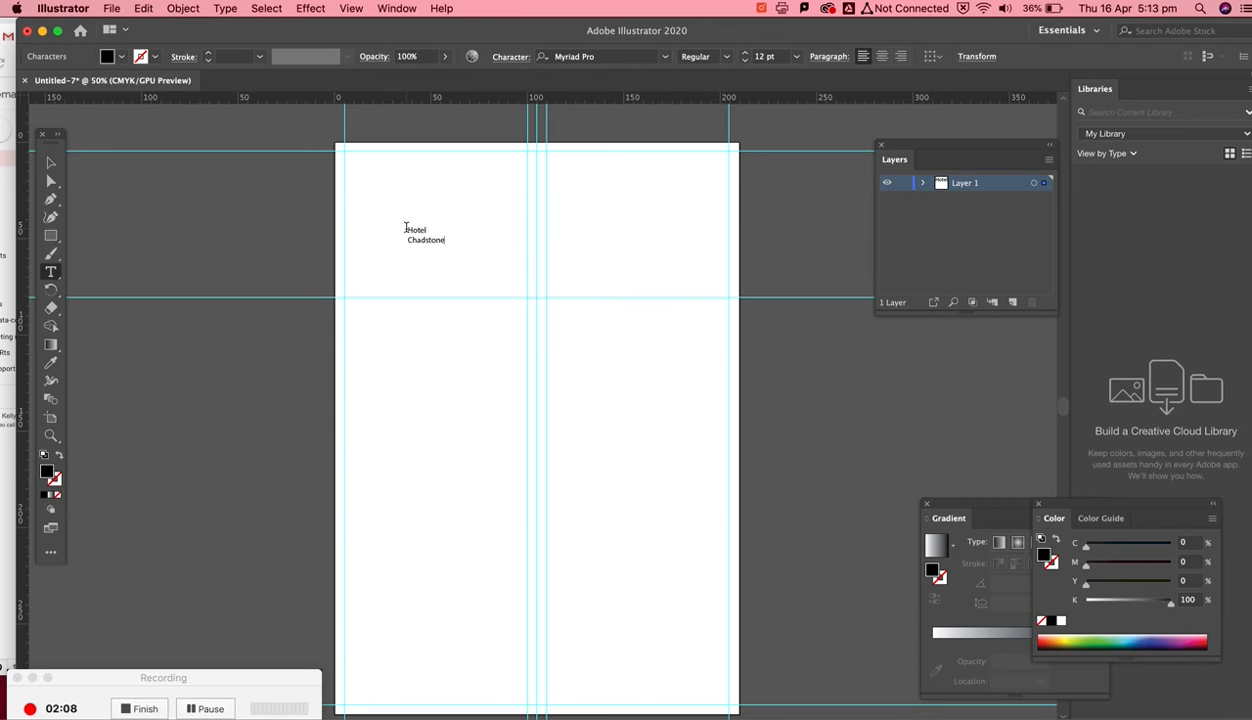
{"action": "type", "text": "Mer"}
{"action": "type", "text": "enu"}
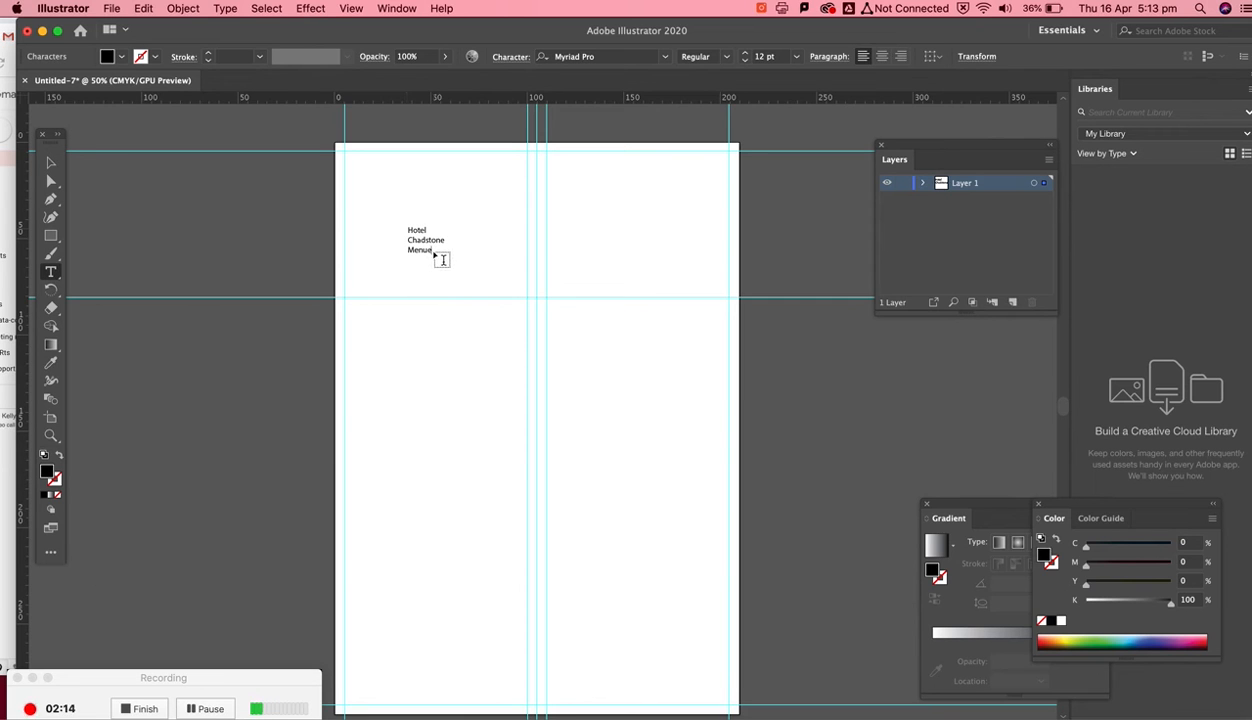
- Select all the title text and raise its font size to 33 pt
{"action": "key", "text": "shift+Left"}
{"action": "key", "text": "shift+Left"}
{"action": "left_click", "coordinate": [410, 231], "text": "shift"}
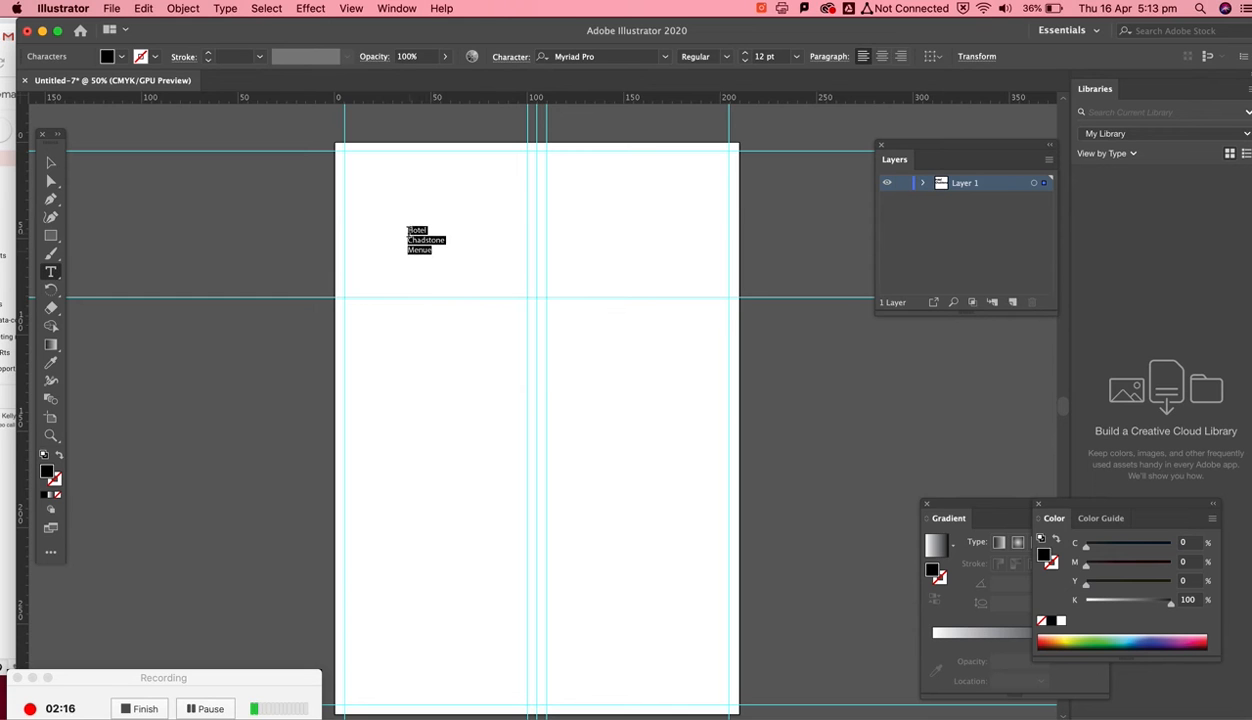
{"action": "left_click", "coordinate": [746, 54]}
{"action": "left_click", "coordinate": [746, 54]}
{"action": "left_click", "coordinate": [746, 54]}
{"action": "left_click", "coordinate": [746, 54]}
{"action": "left_click", "coordinate": [746, 54]}
{"action": "left_click", "coordinate": [746, 54]}
{"action": "left_click", "coordinate": [746, 54]}
{"action": "left_click", "coordinate": [746, 54]}
{"action": "left_click", "coordinate": [746, 54]}
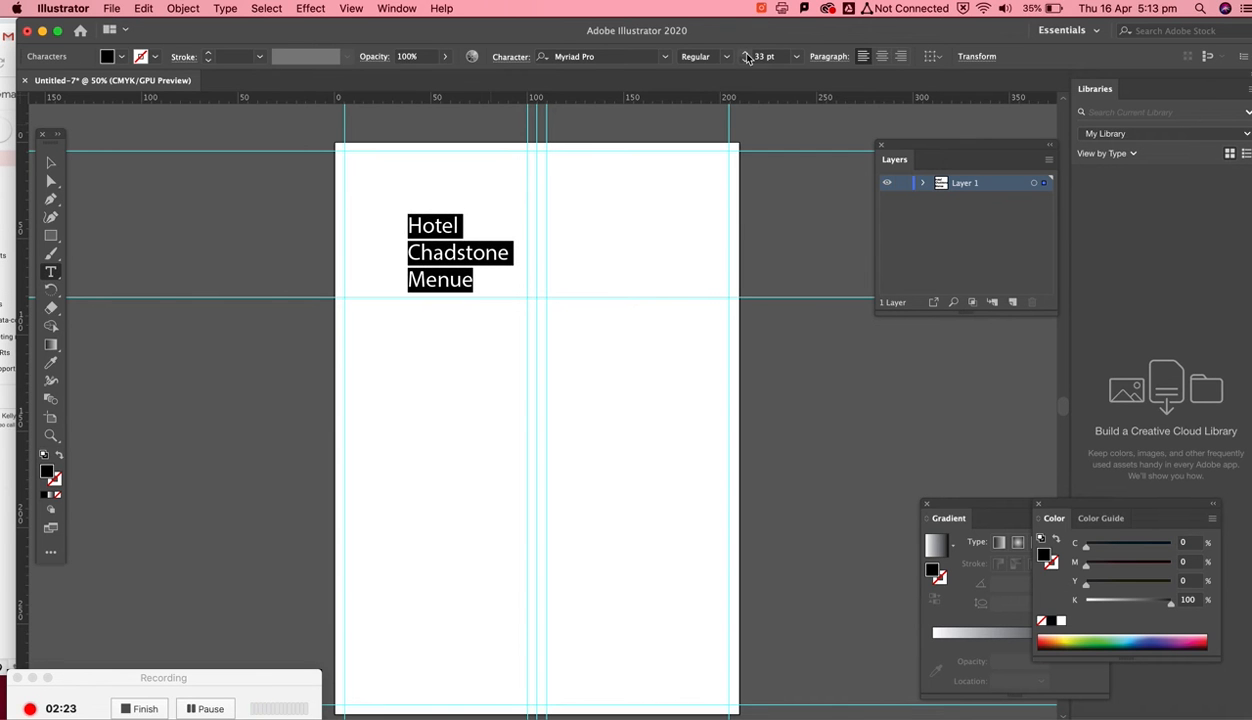
- Delete the extra e so the last line reads Menu, then exit text editing
{"action": "left_click", "coordinate": [474, 281]}
{"action": "key", "text": "BackSpace"}
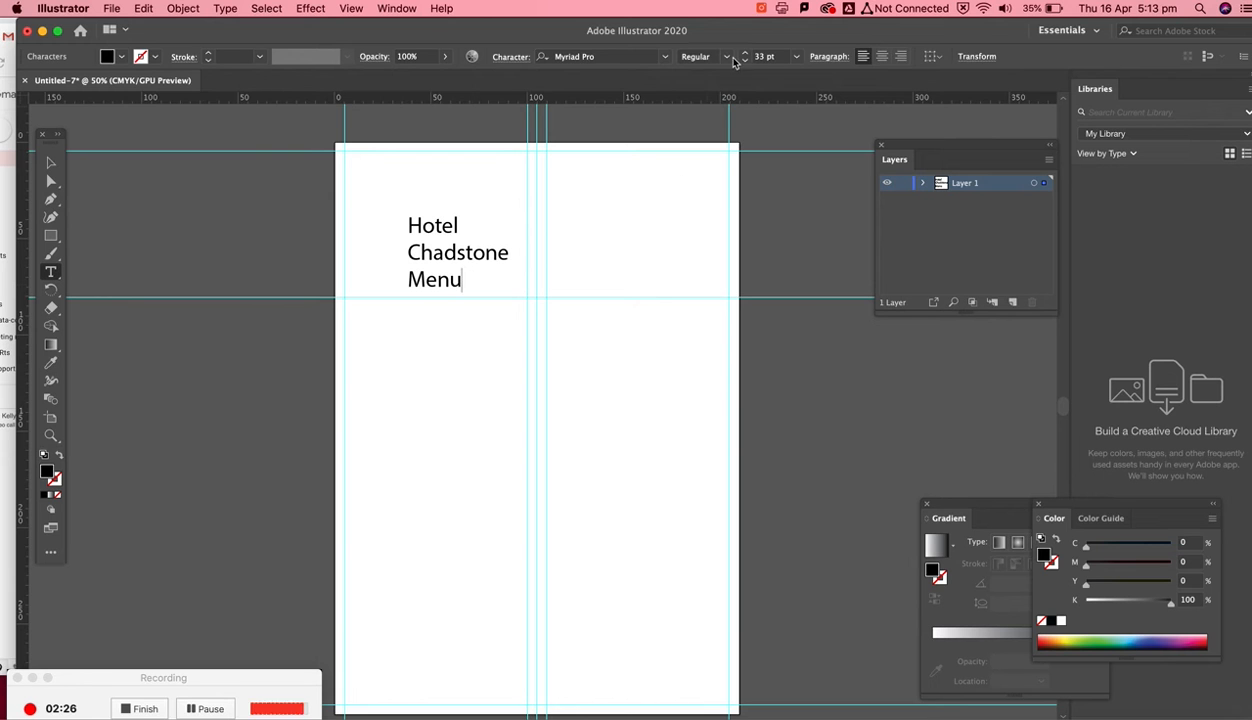
{"action": "key", "text": "Escape"}
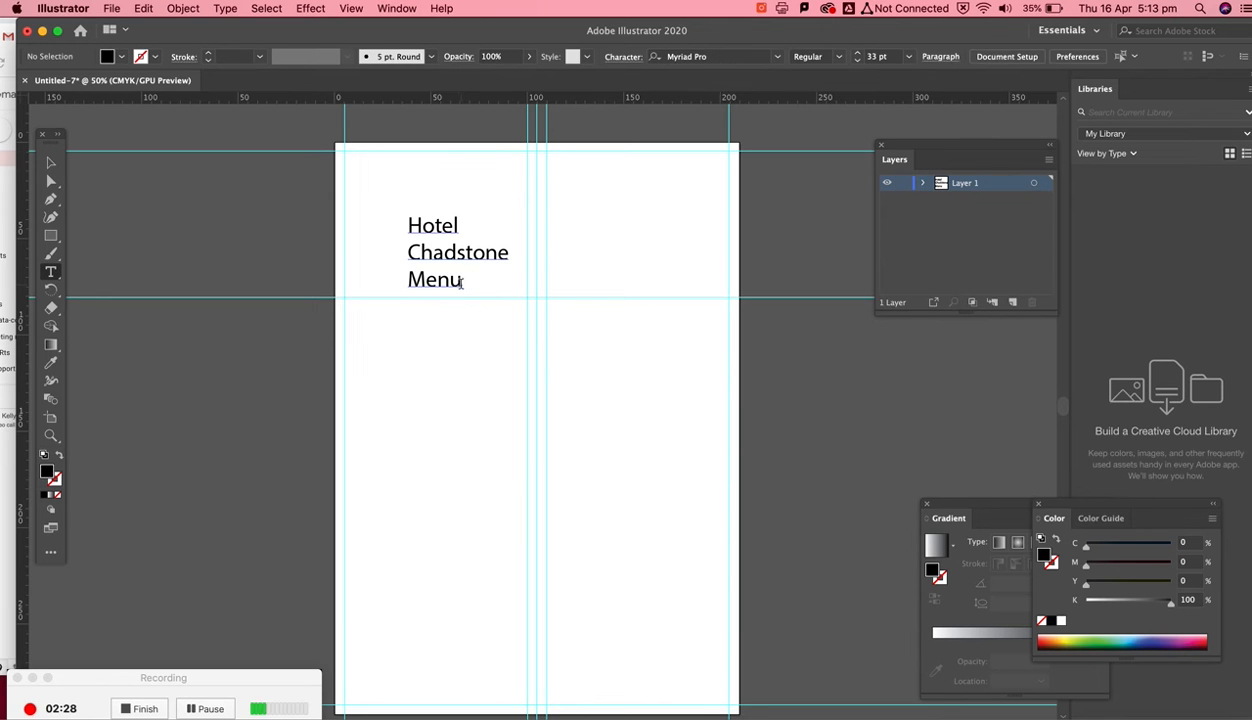
- Select all the title text and increase its font size to 42 pt
{"action": "left_click_drag", "start_coordinate": [461, 281], "coordinate": [410, 223]}
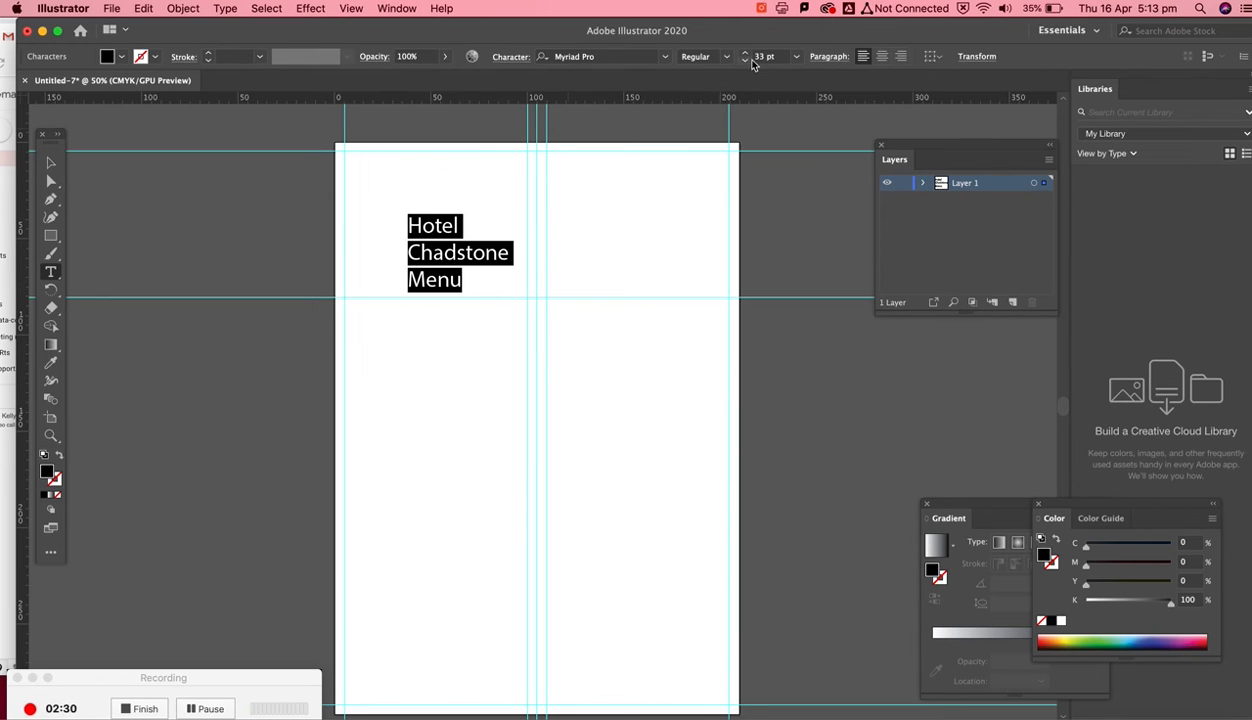
{"action": "left_click", "coordinate": [746, 57]}
{"action": "left_click", "coordinate": [746, 57]}
{"action": "left_click", "coordinate": [746, 57]}
{"action": "left_click", "coordinate": [746, 57]}
{"action": "left_click", "coordinate": [51, 162]}
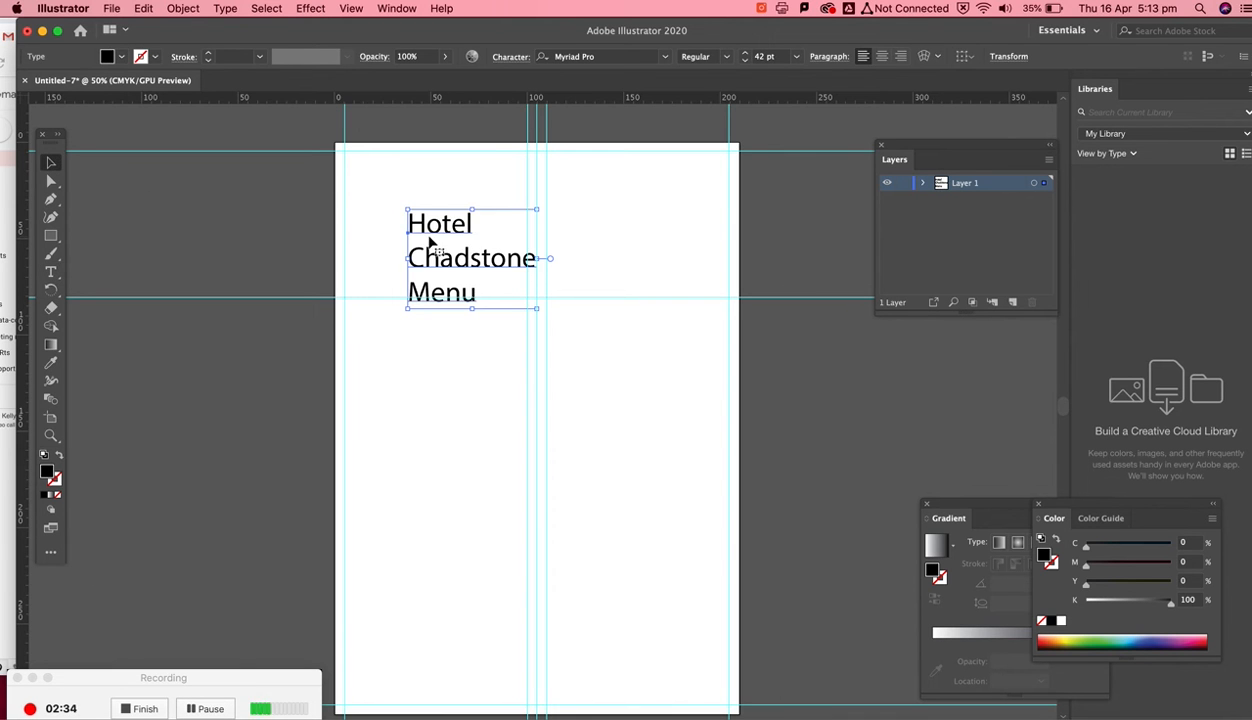
- Center-align the title's lines and move the text block to the top centre of the artboard
{"action": "left_click_drag", "start_coordinate": [436, 228], "coordinate": [379, 180]}
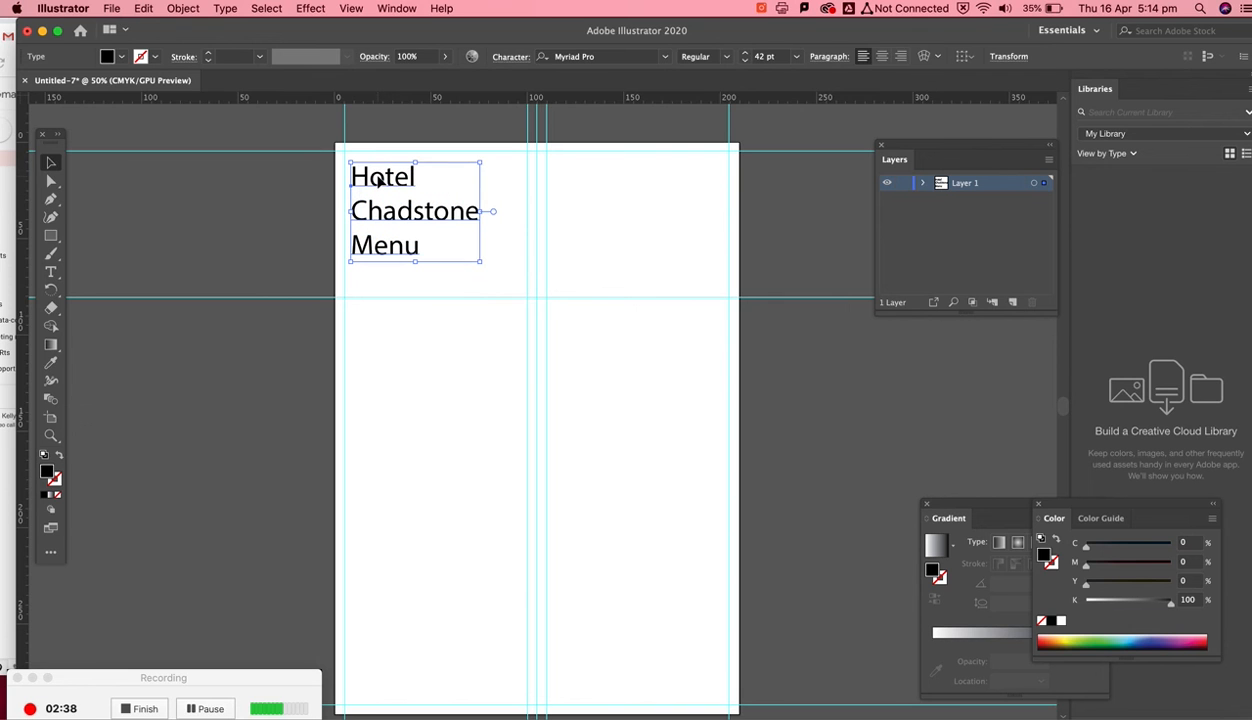
{"action": "left_click", "coordinate": [882, 58]}
{"action": "left_click_drag", "start_coordinate": [372, 182], "coordinate": [548, 215]}
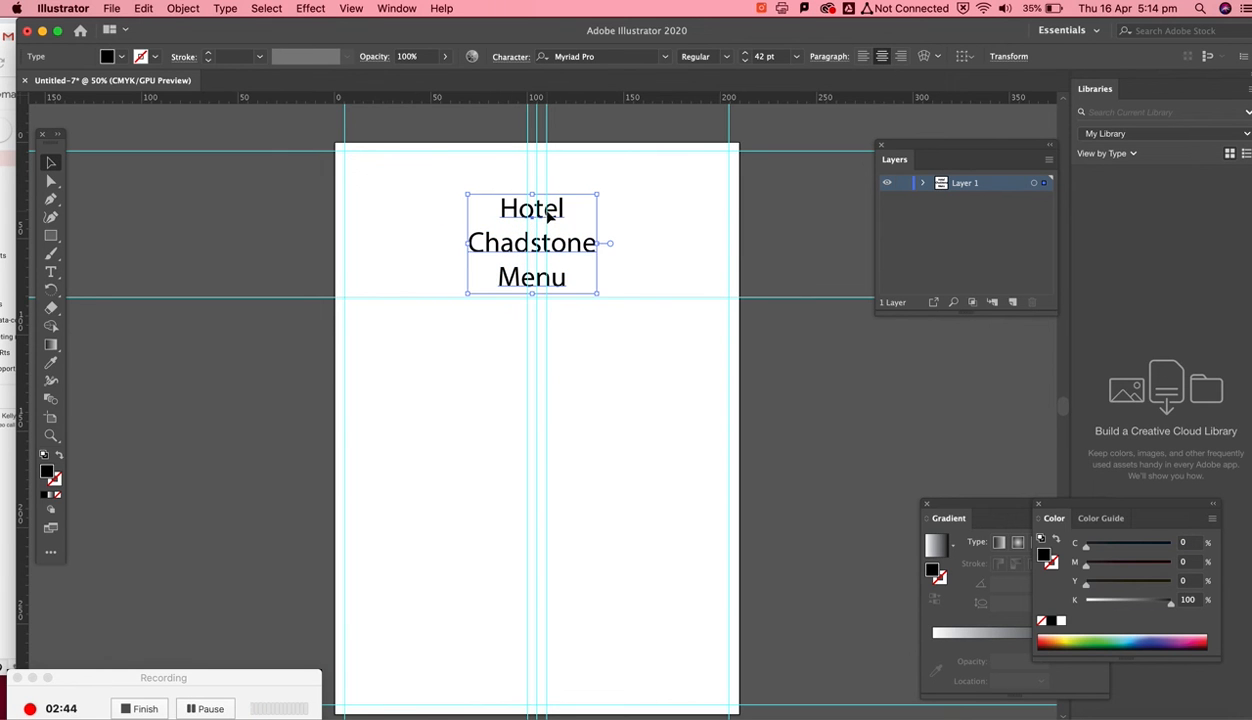
{"action": "left_click", "coordinate": [900, 57]}
{"action": "left_click_drag", "start_coordinate": [501, 214], "coordinate": [525, 196]}
{"action": "left_click", "coordinate": [881, 57]}
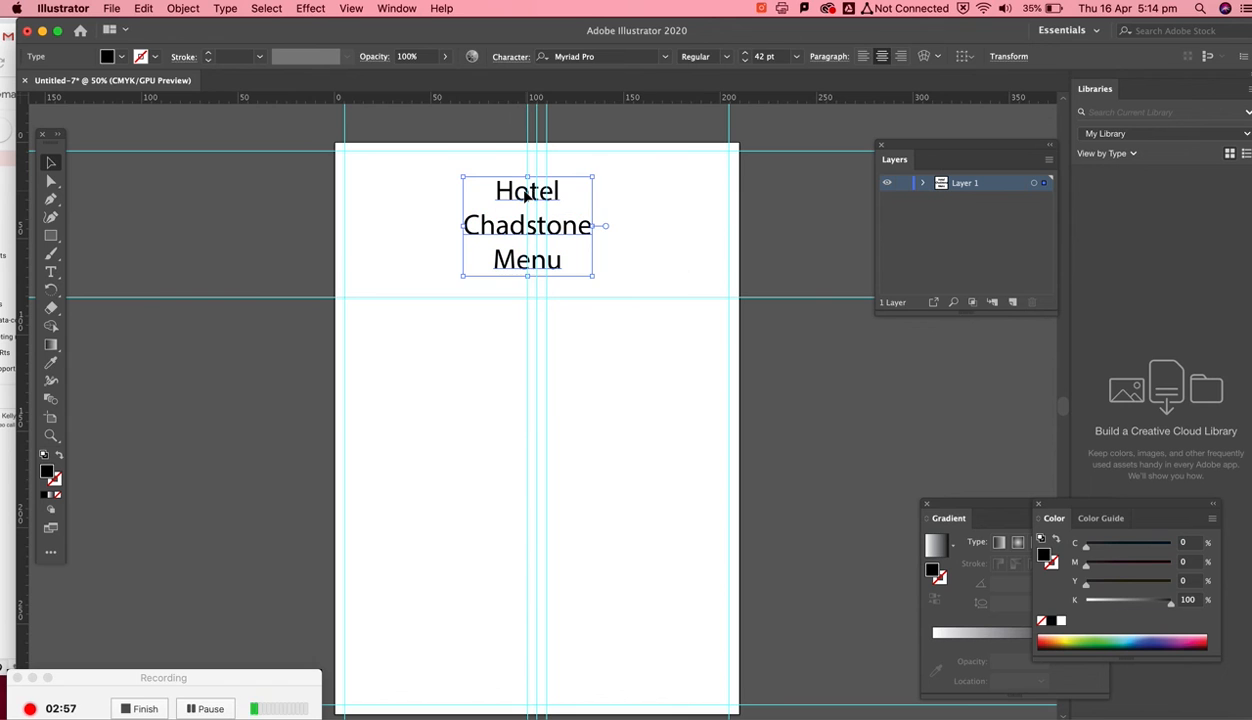
{"action": "left_click", "coordinate": [636, 207]}
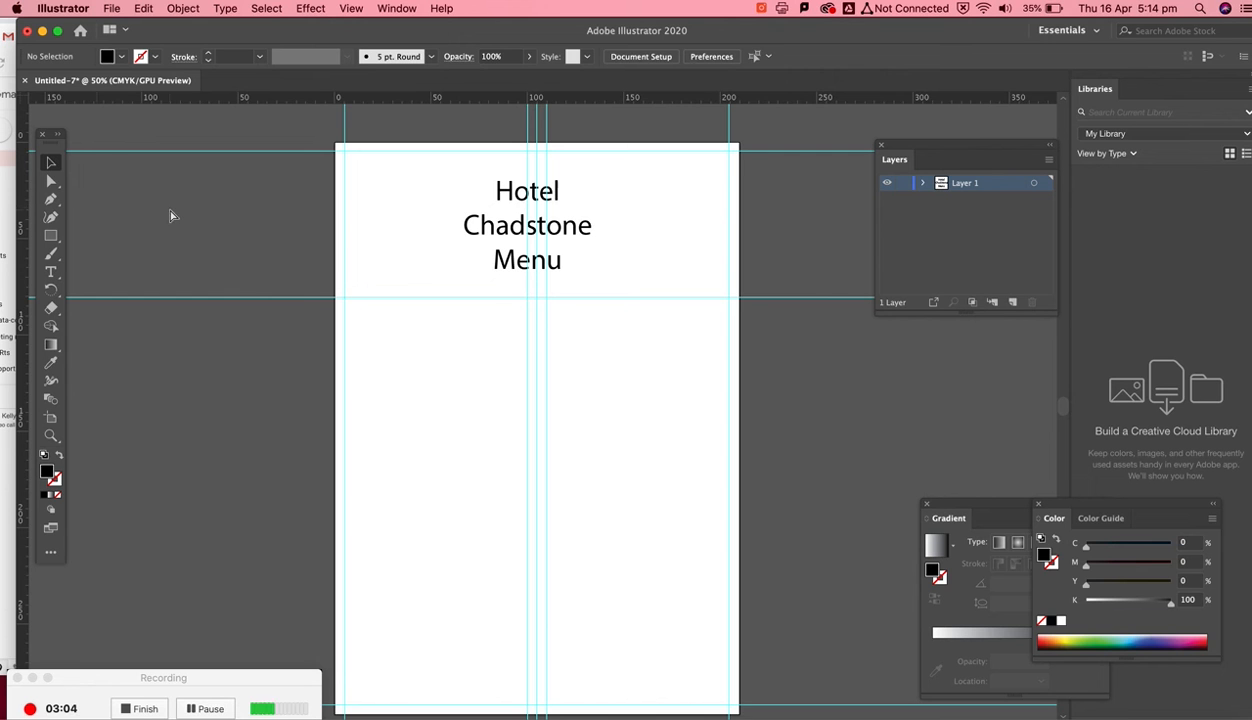
- Convert the title text to outlines
{"action": "key", "text": "super+equal"}
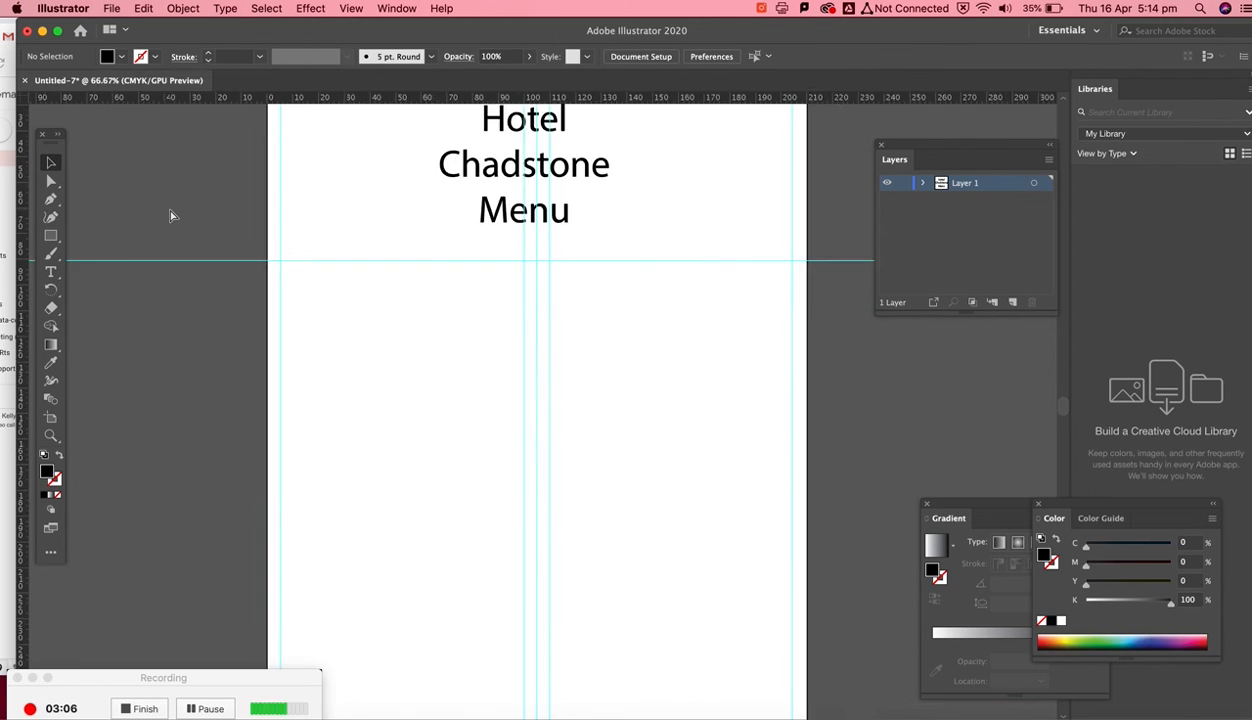
{"action": "scroll", "coordinate": [264, 305], "scroll_direction": "up", "scroll_amount": 5}
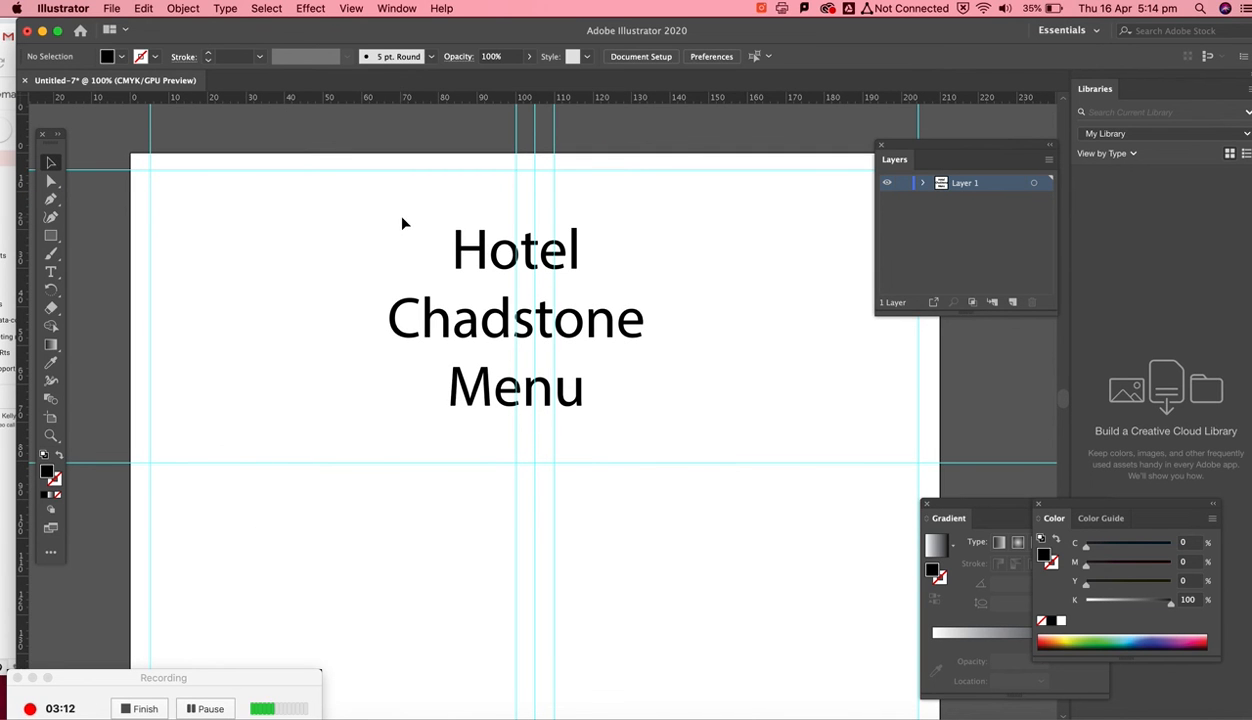
{"action": "left_click", "coordinate": [460, 247]}
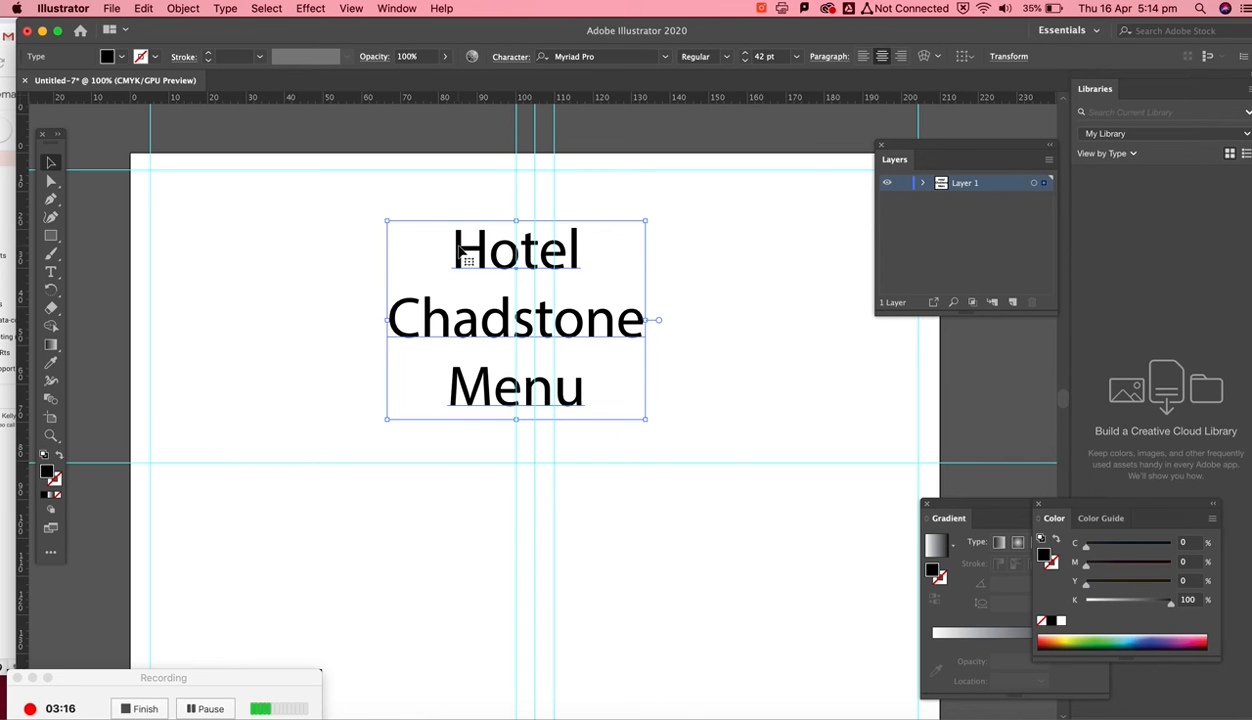
{"action": "right_click", "coordinate": [458, 249]}
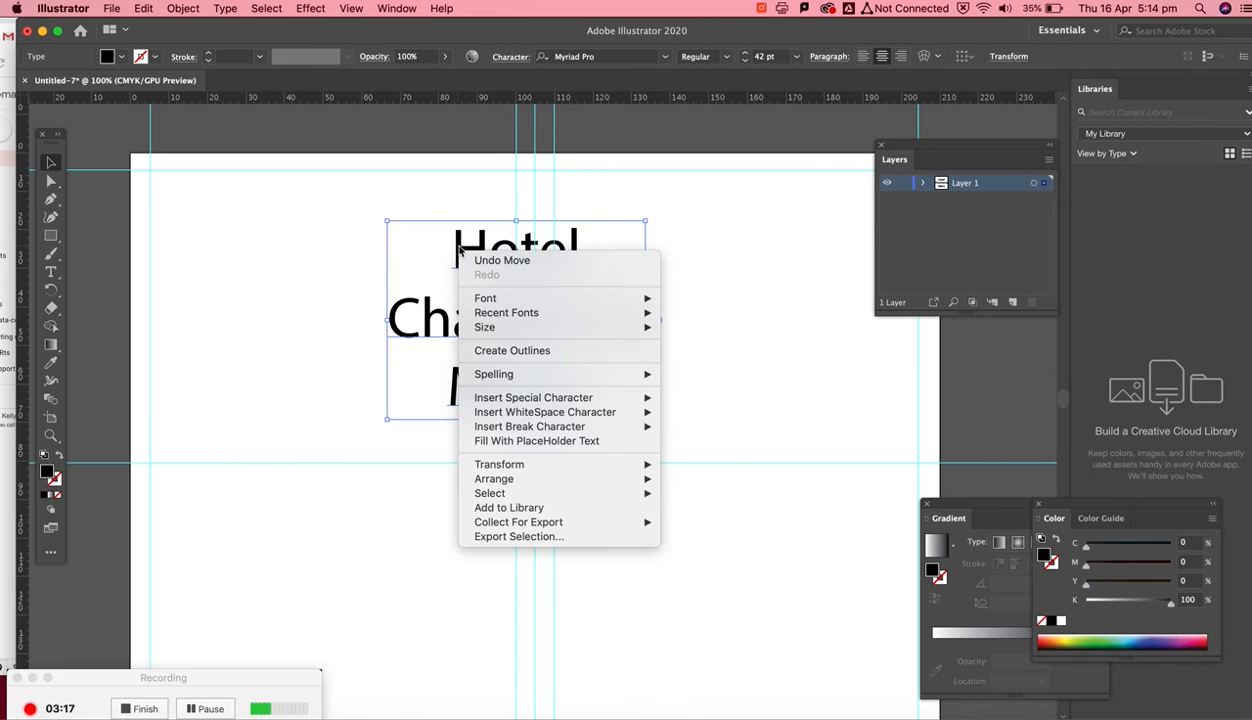
{"action": "left_click", "coordinate": [498, 351]}
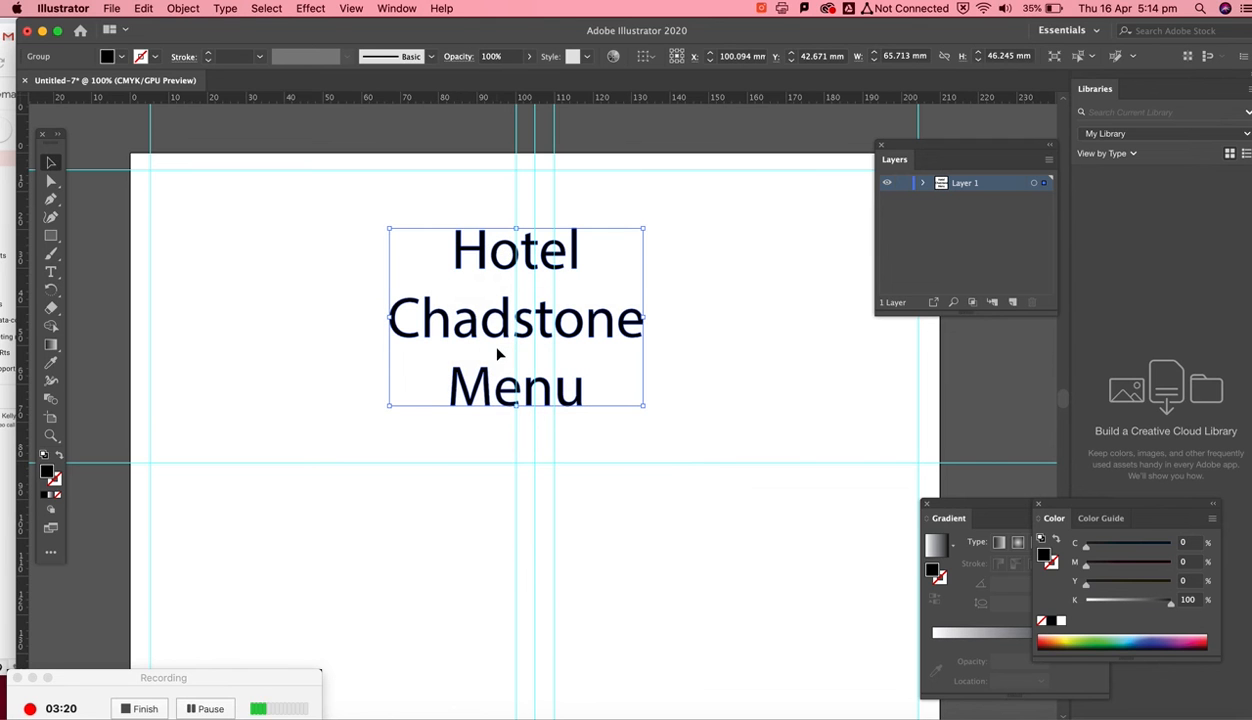
- Select only the outlined H and enlarge it to about 14 × 19 mm
{"action": "left_click", "coordinate": [253, 224]}
{"action": "left_click", "coordinate": [51, 181]}
{"action": "left_click_drag", "start_coordinate": [436, 211], "coordinate": [487, 281]}
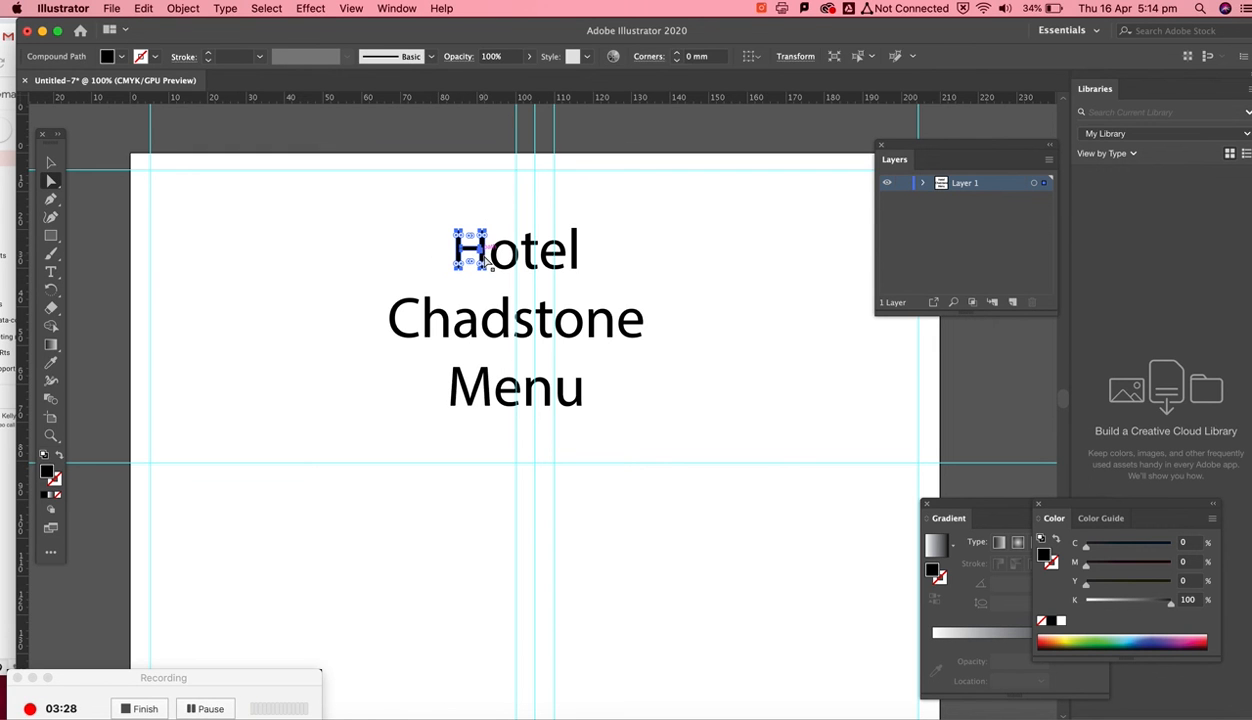
{"action": "key", "text": "super+equal"}
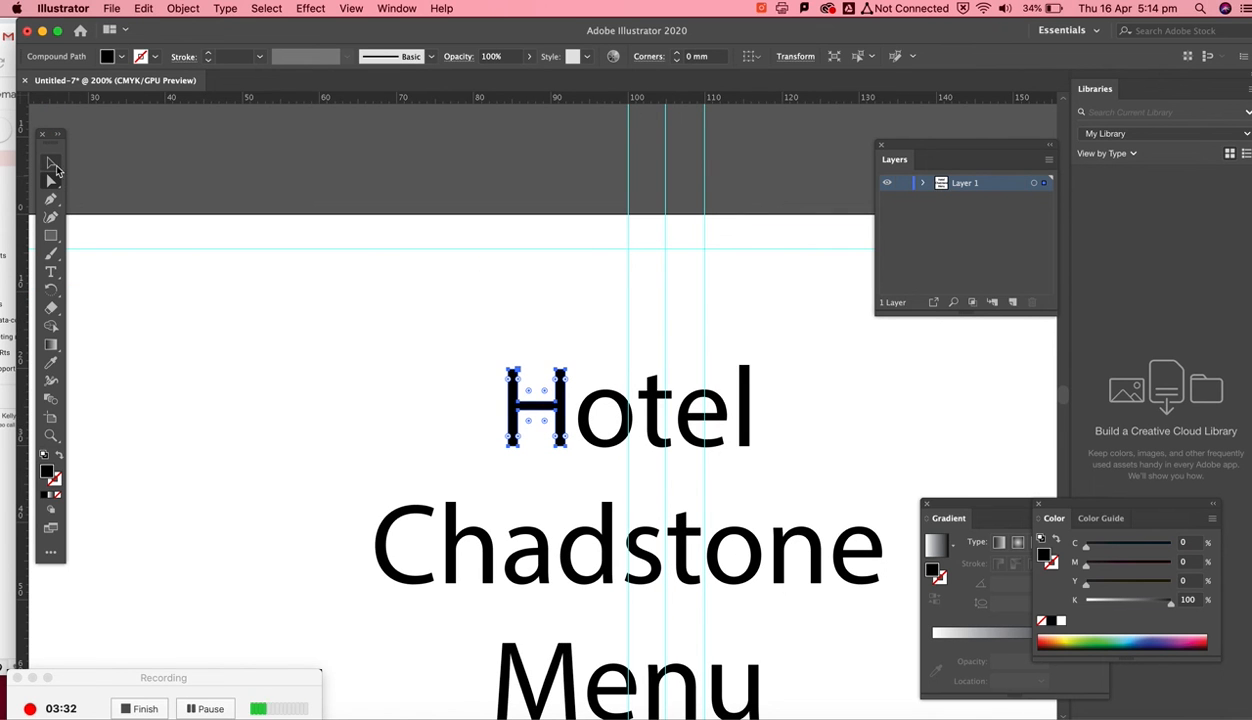
{"action": "left_click", "coordinate": [51, 163]}
{"action": "left_click_drag", "start_coordinate": [525, 411], "coordinate": [441, 303]}
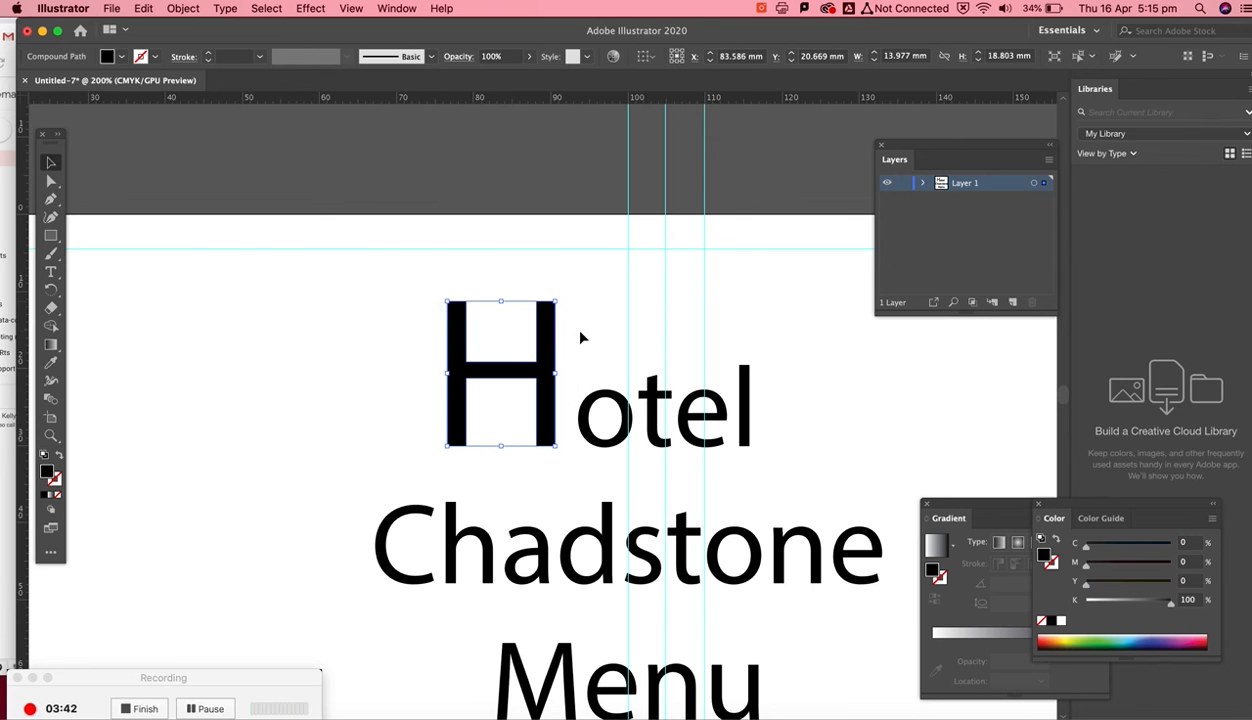
- Move the enlarged H down slightly so it sits on the baseline with the rest of Hotel
{"action": "left_click_drag", "start_coordinate": [557, 352], "coordinate": [566, 379]}
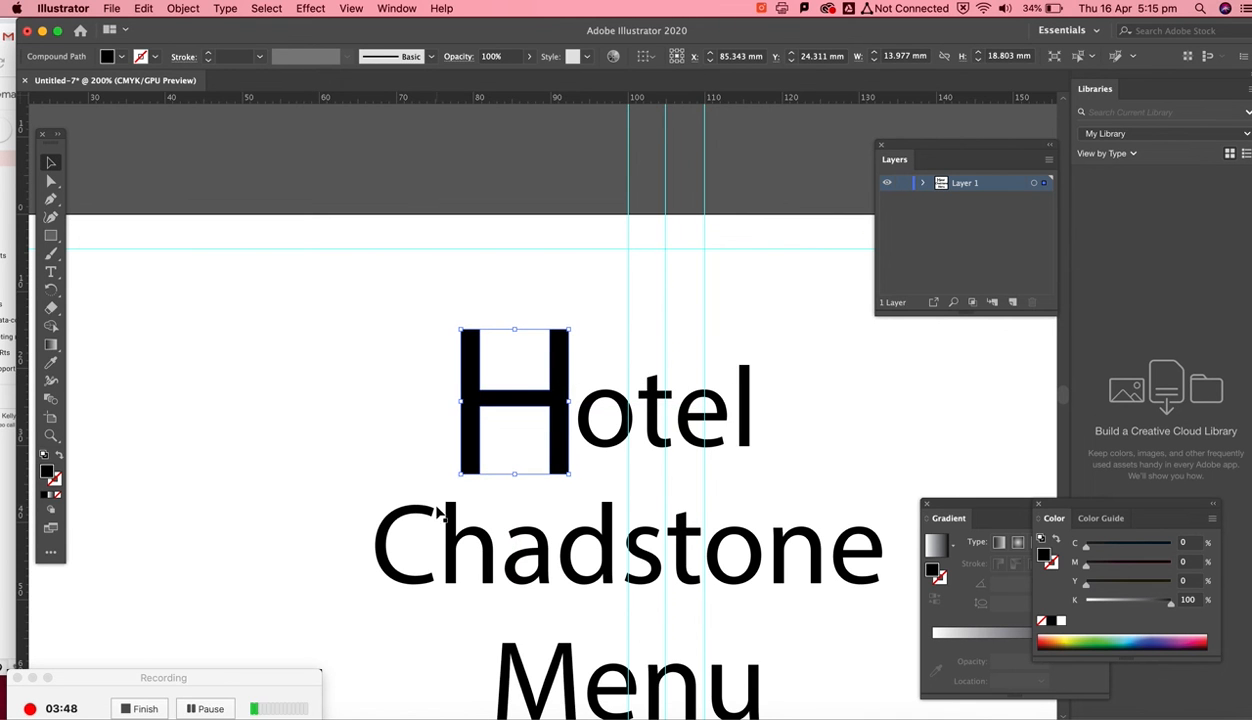
- Select only the outlined C of Chadstone and enlarge it to about 11 × 15 mm, shifting it left under the H
{"action": "scroll", "coordinate": [437, 508], "scroll_direction": "down", "scroll_amount": 3}
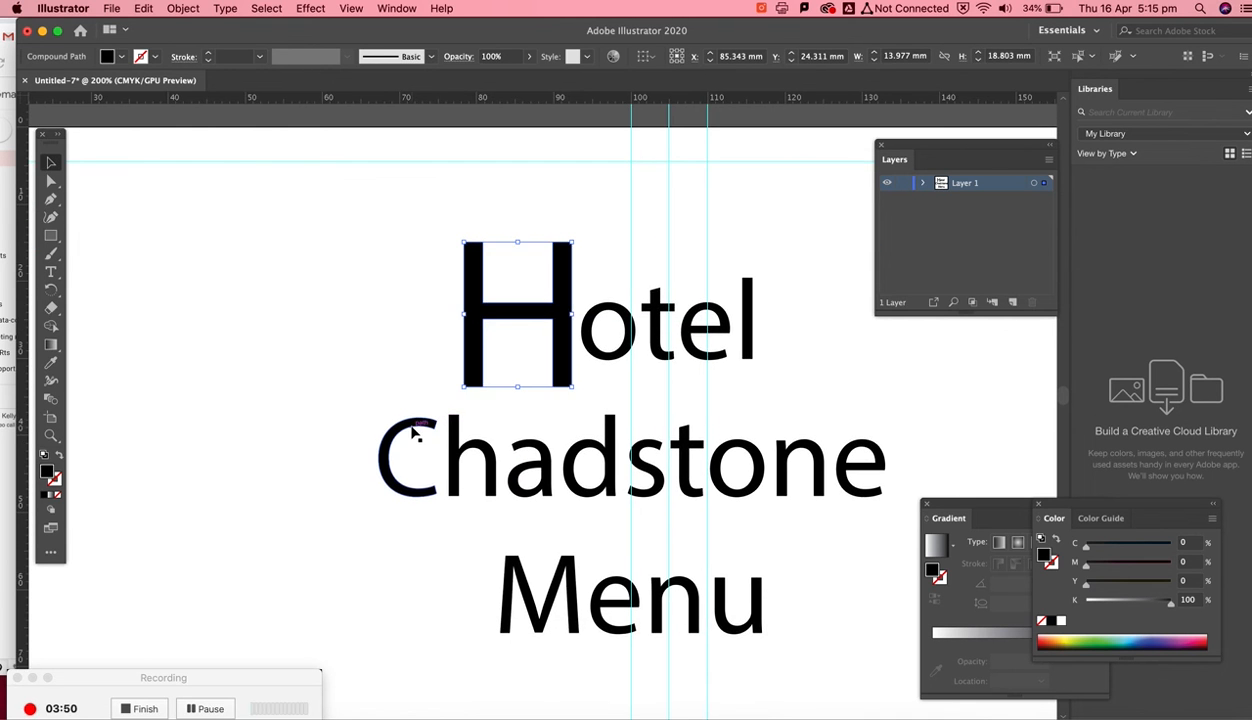
{"action": "key", "text": "super+a"}
{"action": "left_click", "coordinate": [51, 181]}
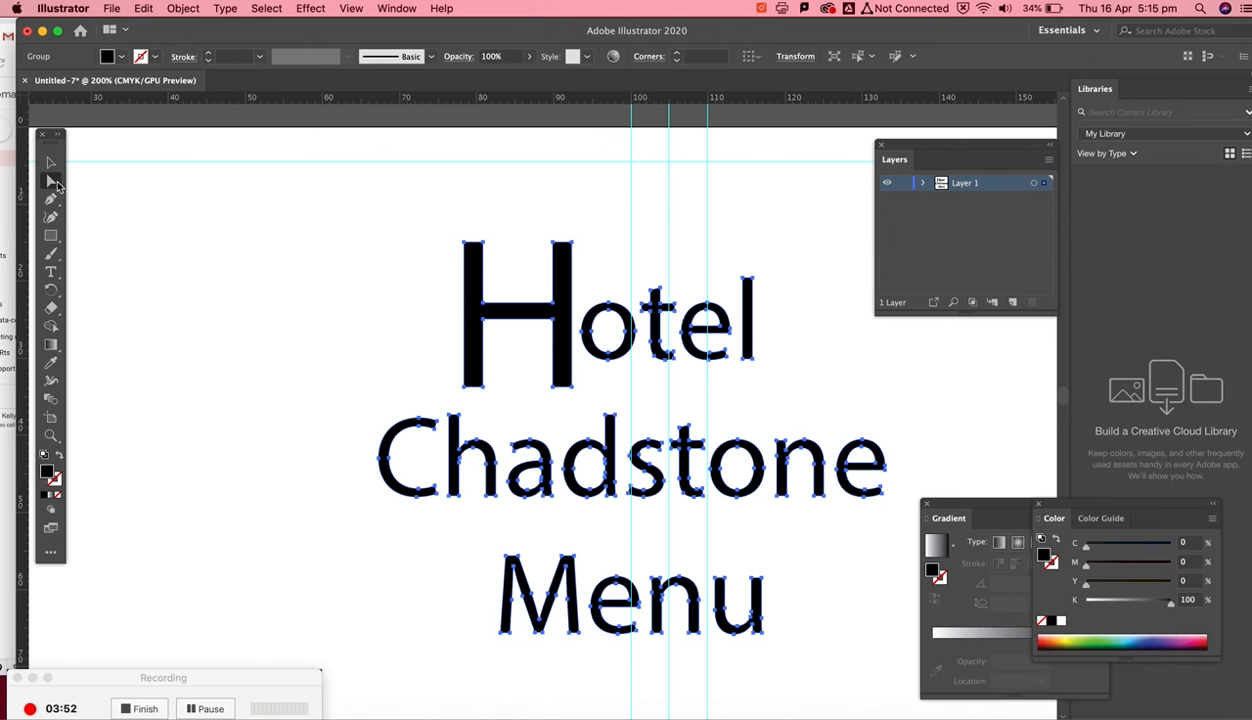
{"action": "left_click", "coordinate": [252, 335]}
{"action": "left_click_drag", "start_coordinate": [350, 397], "coordinate": [445, 517]}
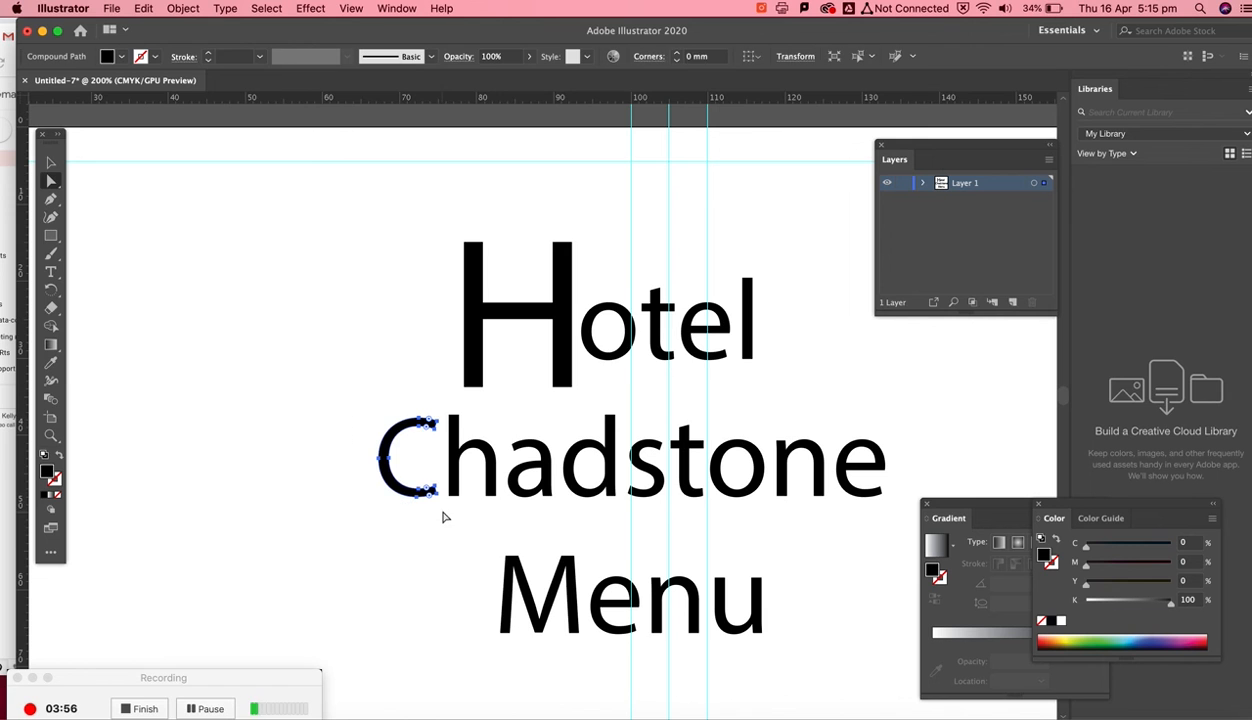
{"action": "left_click", "coordinate": [51, 162]}
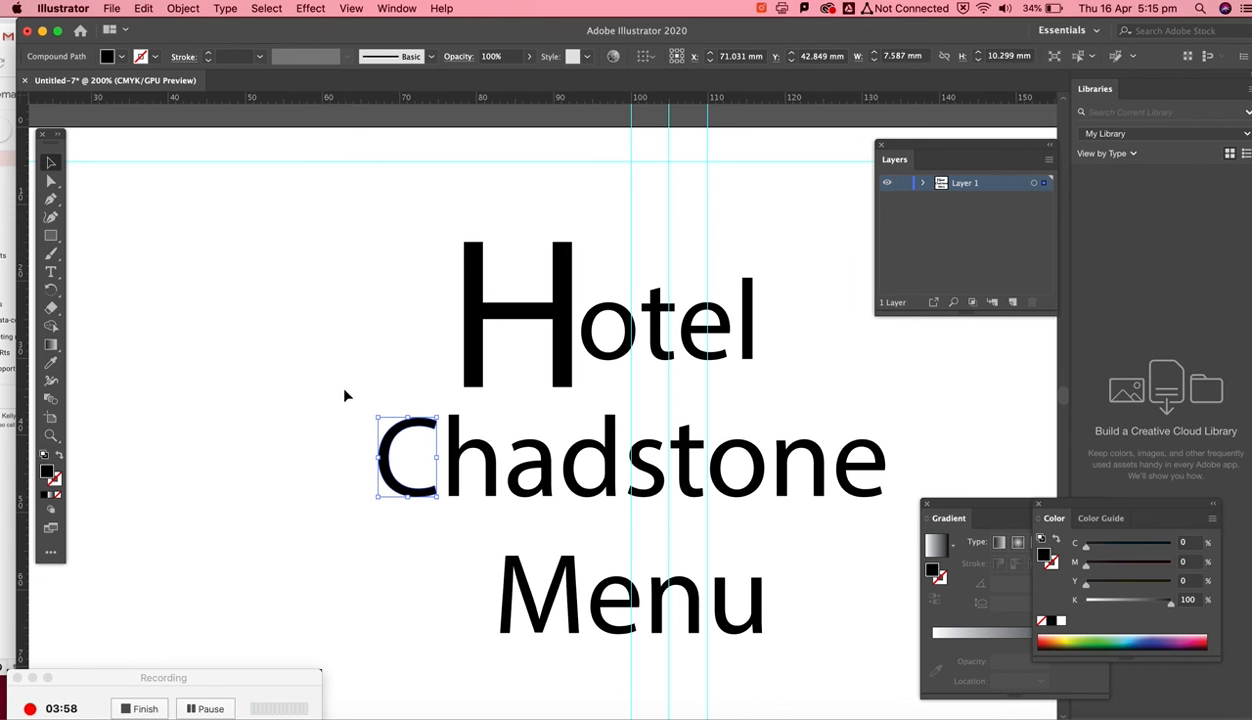
{"action": "left_click_drag", "start_coordinate": [437, 417], "coordinate": [463, 374]}
{"action": "left_click_drag", "start_coordinate": [401, 420], "coordinate": [358, 426]}
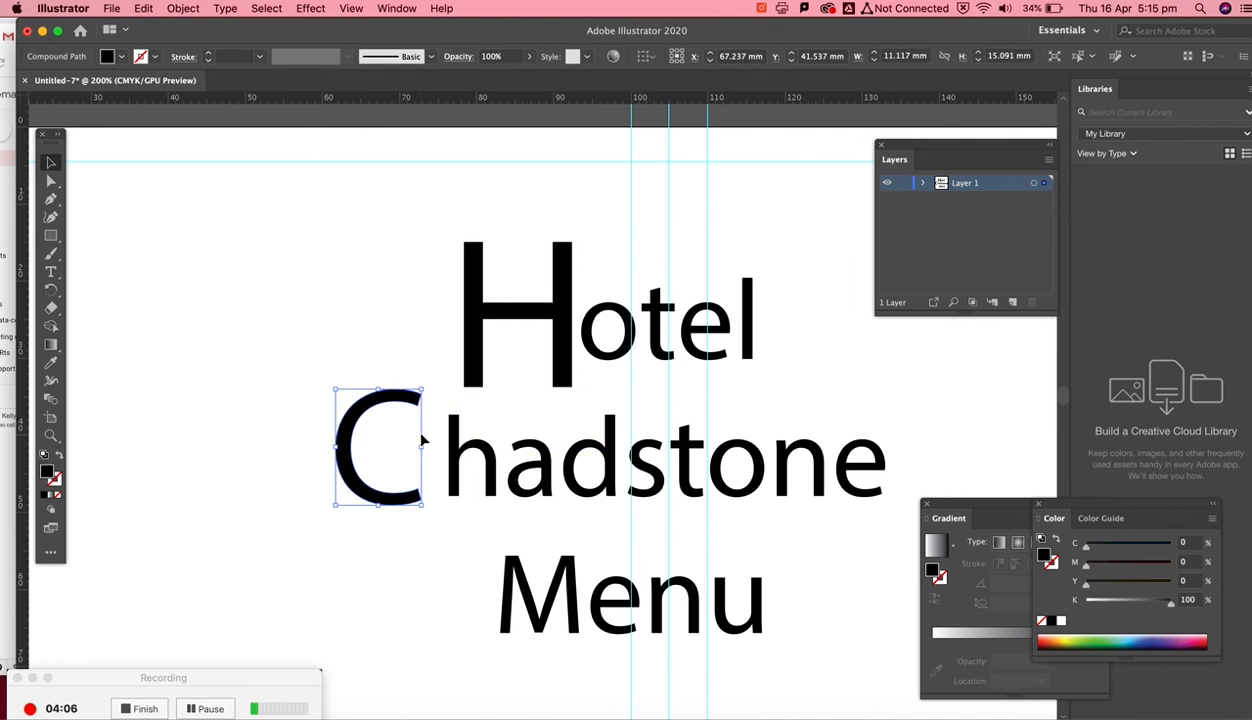
{"action": "left_click", "coordinate": [441, 527]}
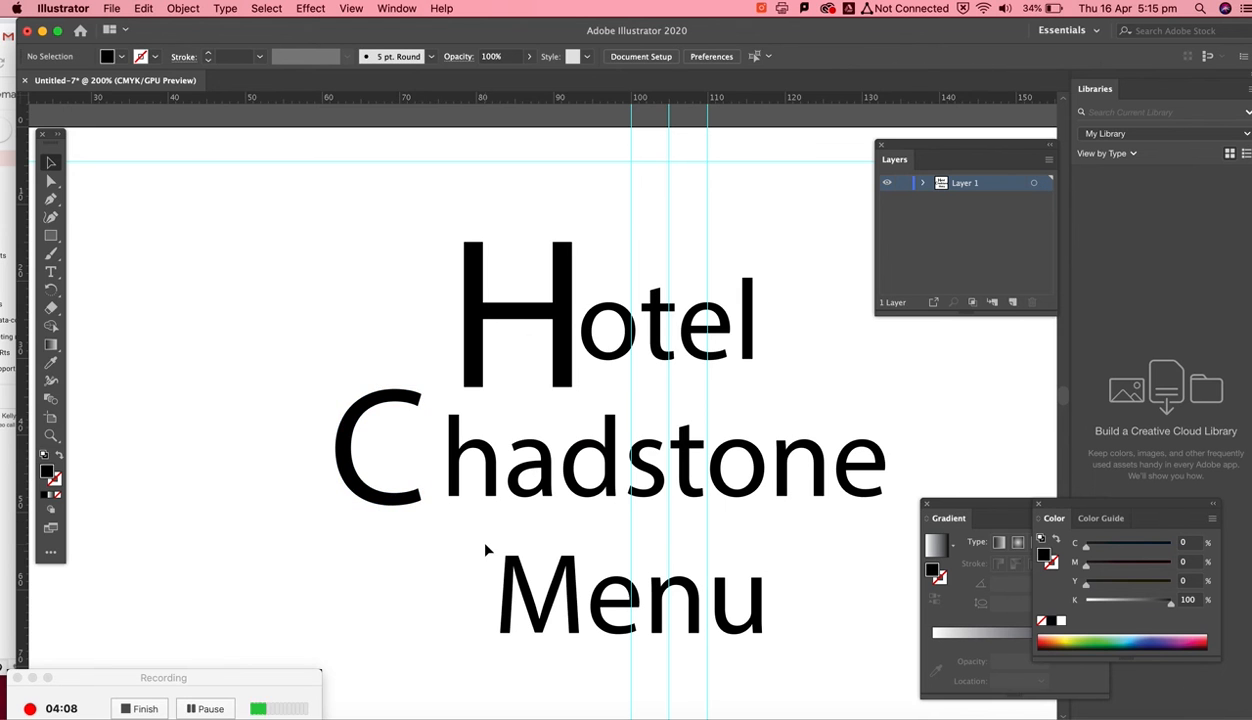
- Select the whole outlined title group on the artboard
{"action": "key", "text": "super+minus"}
{"action": "key", "text": "super+minus"}
{"action": "key", "text": "super+minus"}
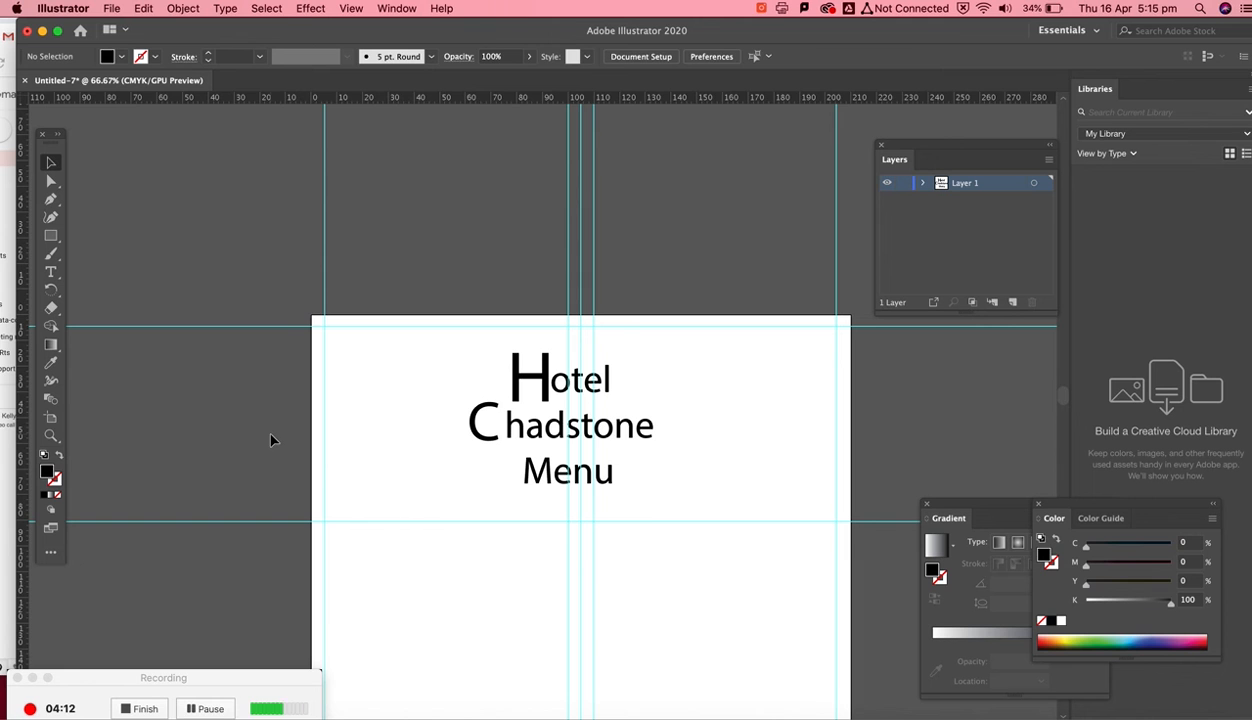
{"action": "left_click", "coordinate": [484, 442]}
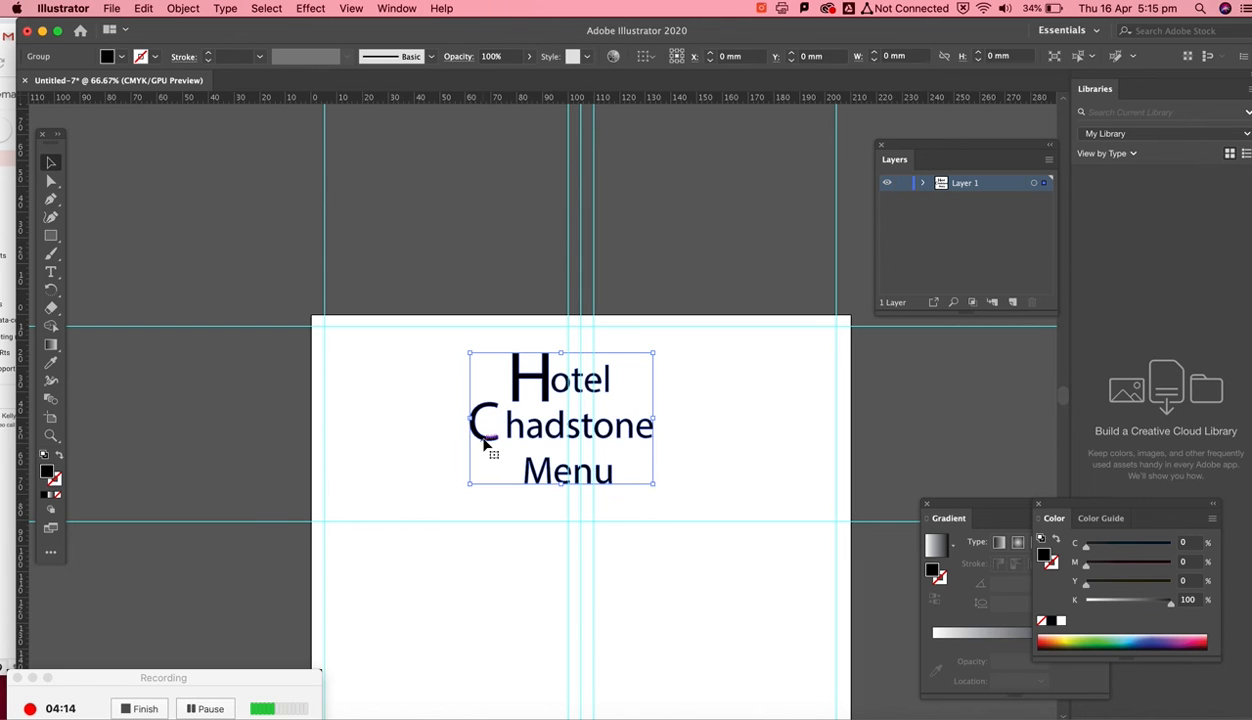